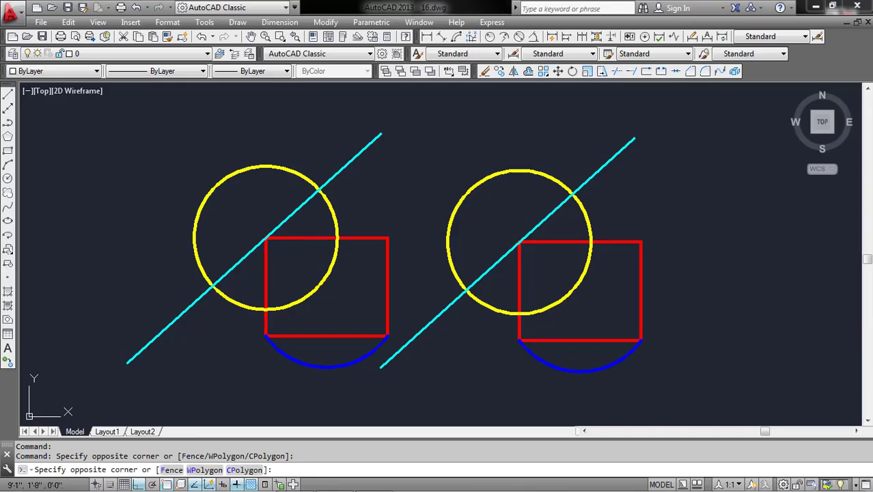
# - Wait for the intro to finish and 16.dwg to show two circle-rectangle-arc-line groups
pyautogui.click(770, 324)
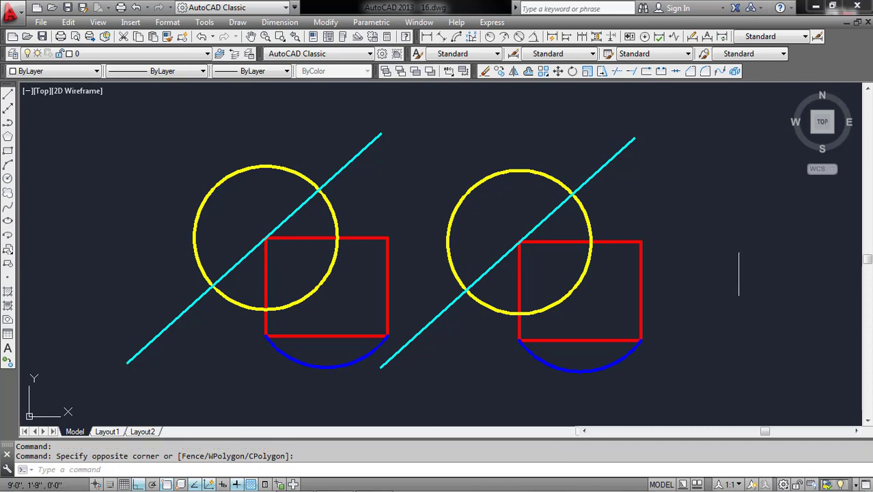
pyautogui.click(744, 284)
pyautogui.click(784, 336)
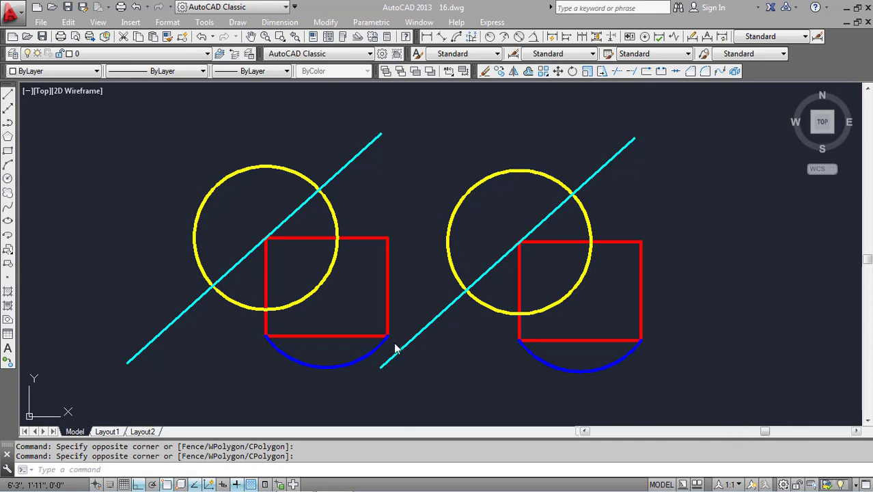
pyautogui.click(419, 306)
pyautogui.click(407, 296)
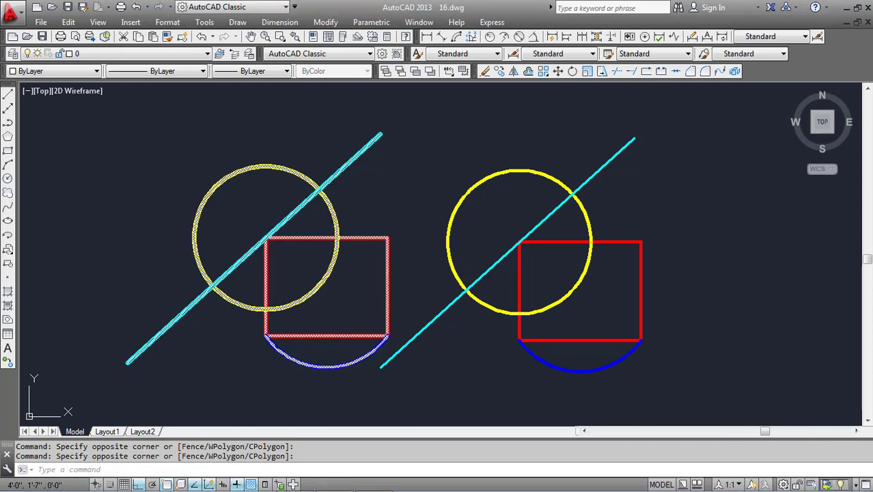
pyautogui.press('Escape')
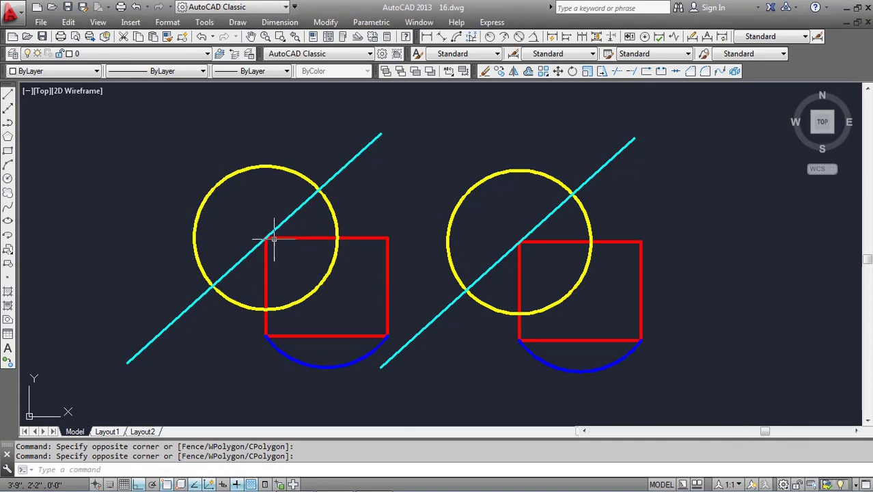
pyautogui.click(272, 240)
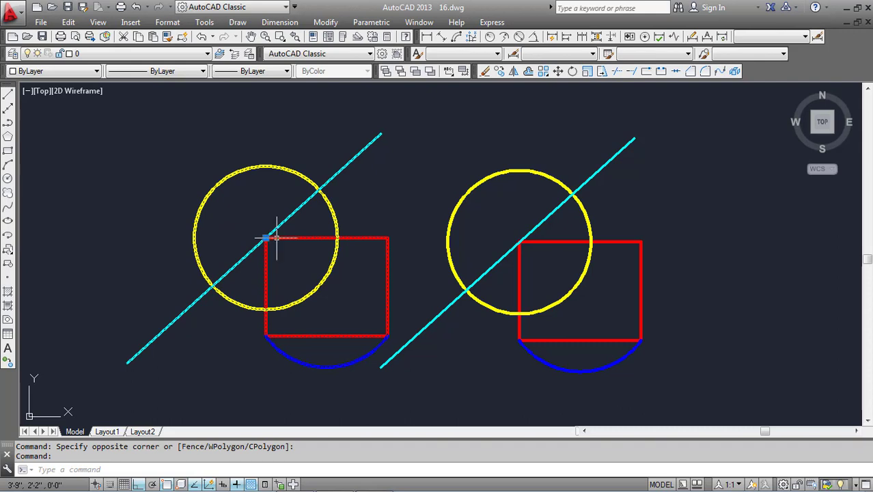
pyautogui.click(523, 240)
pyautogui.click(233, 361)
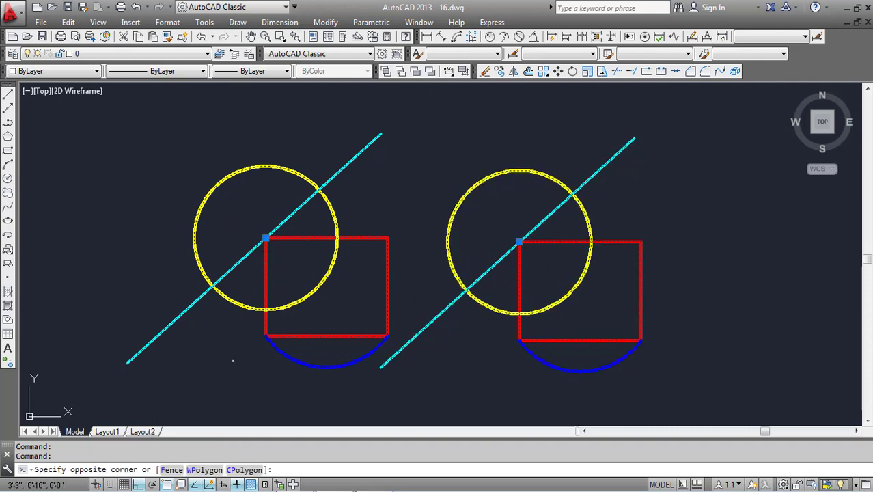
pyautogui.press('Escape')
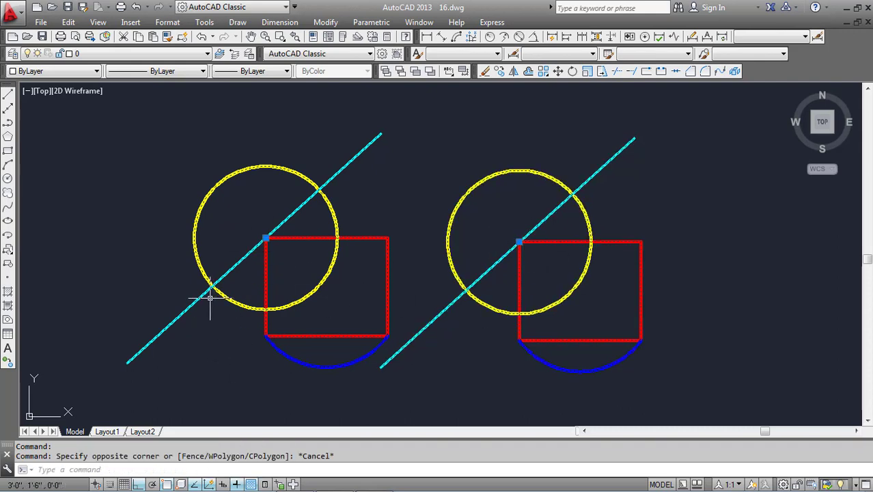
pyautogui.press('Escape')
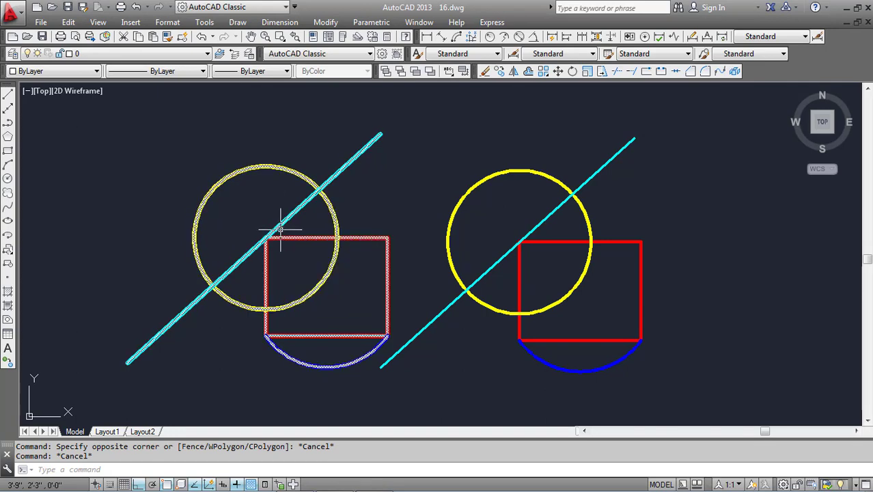
pyautogui.press('Escape')
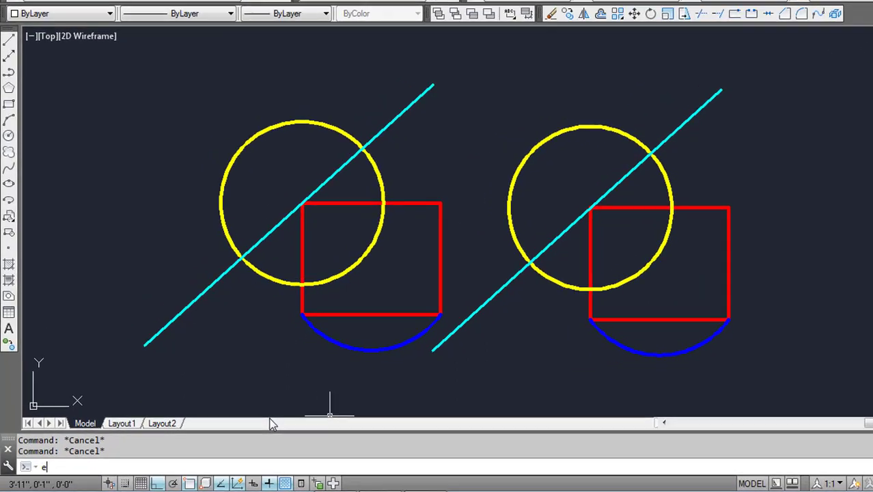
# - Explode the left circle-rectangle-arc-line group using EXPLODE and a selection window
pyautogui.write('eEx')
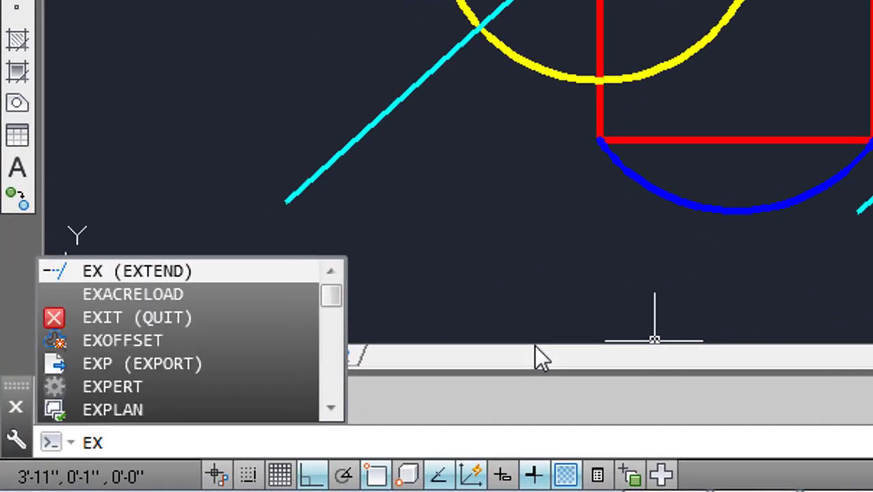
pyautogui.write('plod')
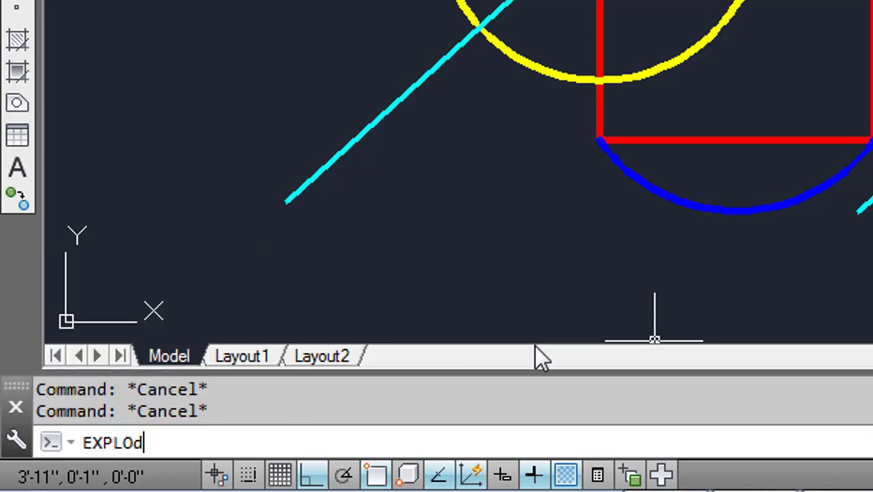
pyautogui.write('e')
pyautogui.press('Return')
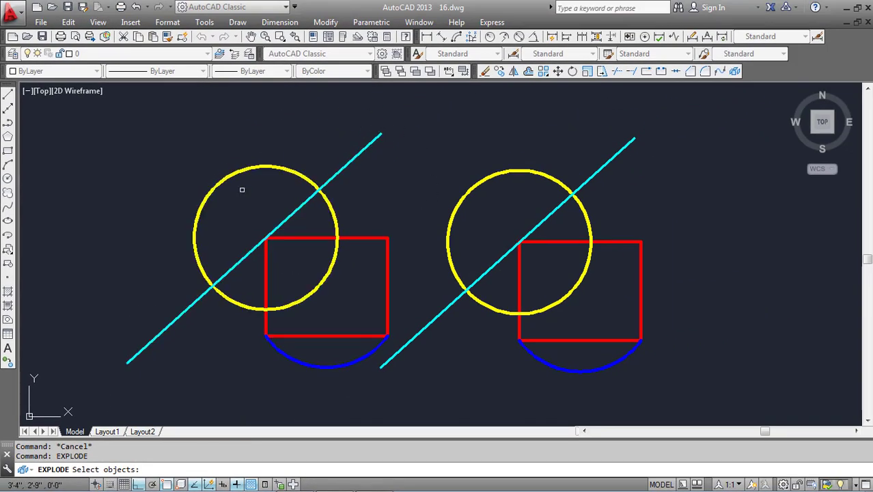
pyautogui.click(407, 117)
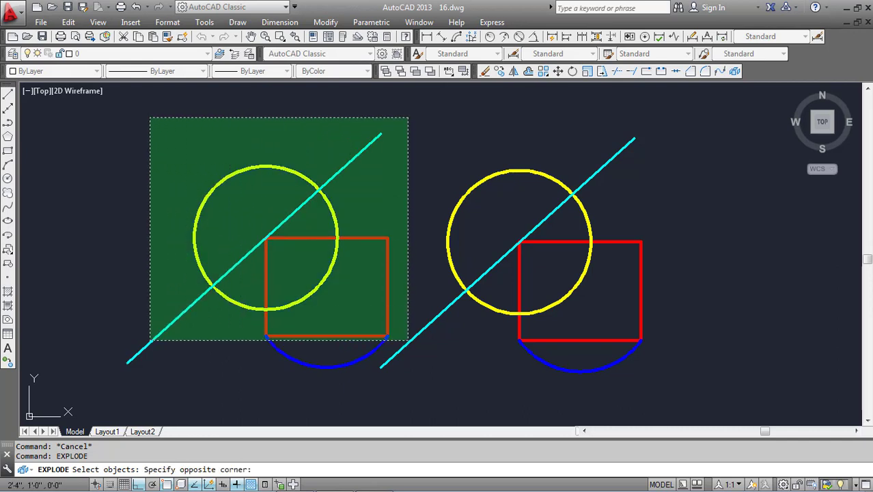
pyautogui.click(151, 340)
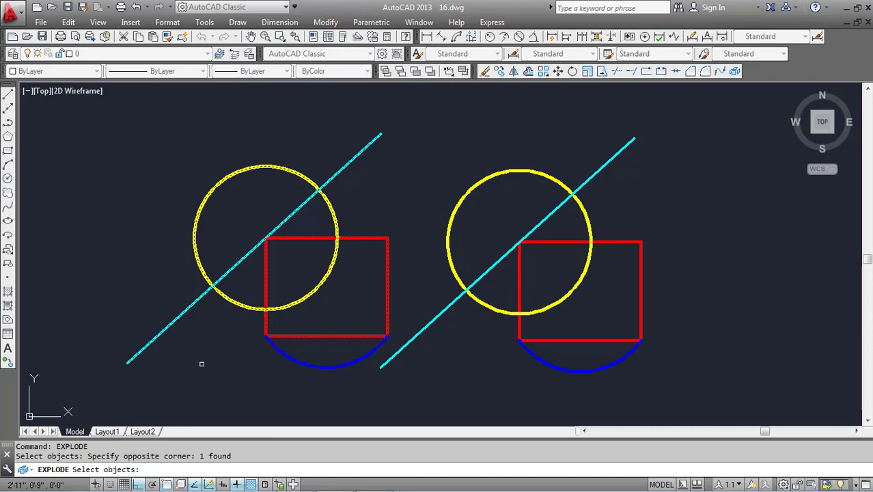
pyautogui.press('Return')
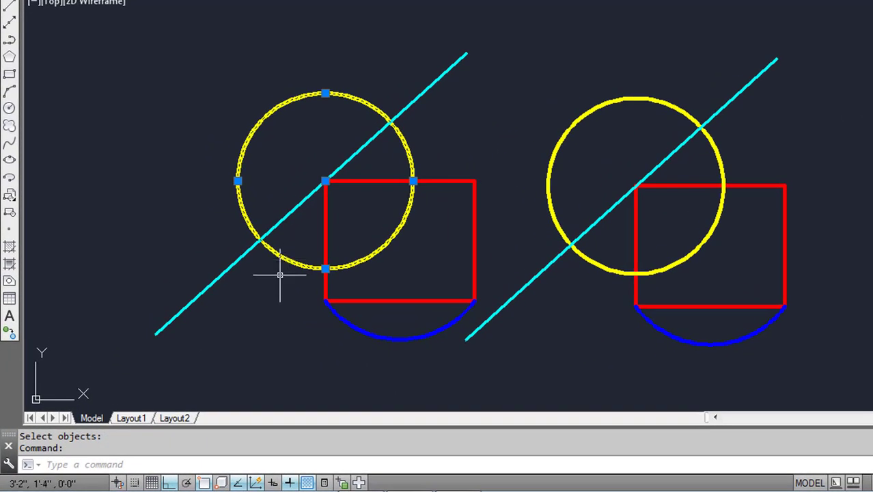
# - Select the left arc, cyan line, circle and rectangle individually to confirm they are separate
pyautogui.press('Escape')
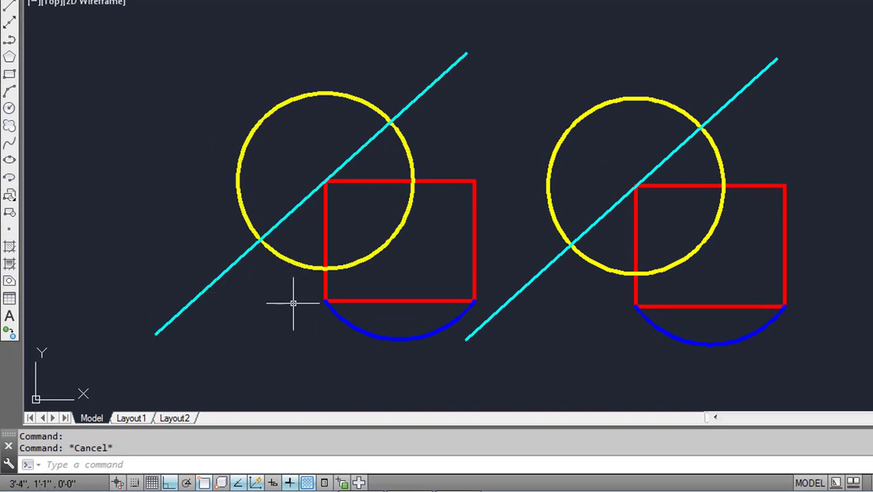
pyautogui.click(358, 331)
pyautogui.press('Escape')
pyautogui.click(224, 270)
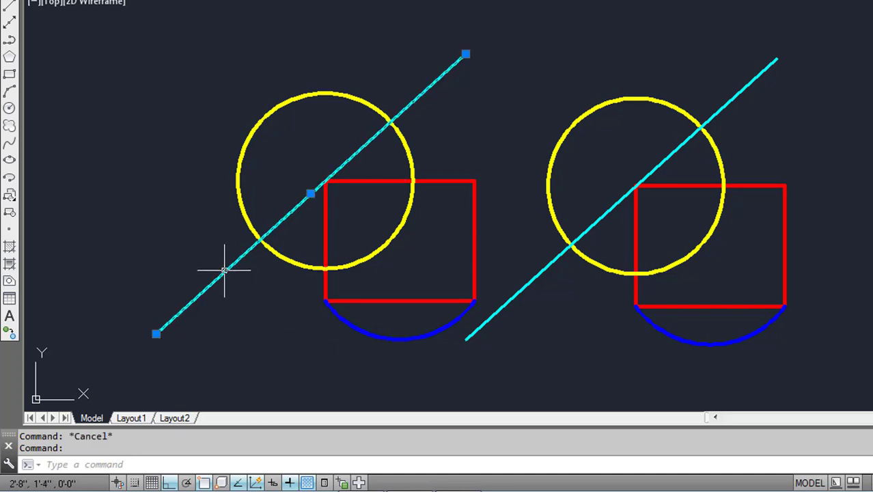
pyautogui.press('Escape')
pyautogui.click(241, 217)
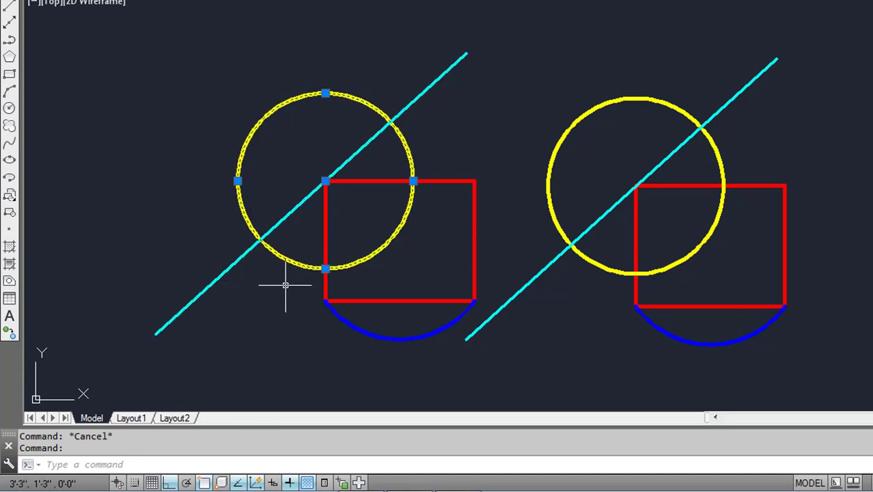
pyautogui.press('Escape')
pyautogui.click(325, 233)
pyautogui.press('Escape')
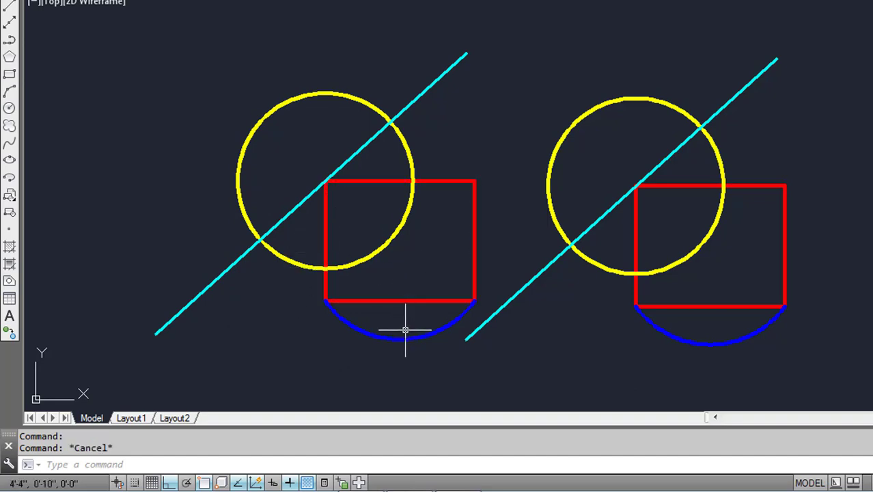
pyautogui.click(402, 332)
pyautogui.press('Escape')
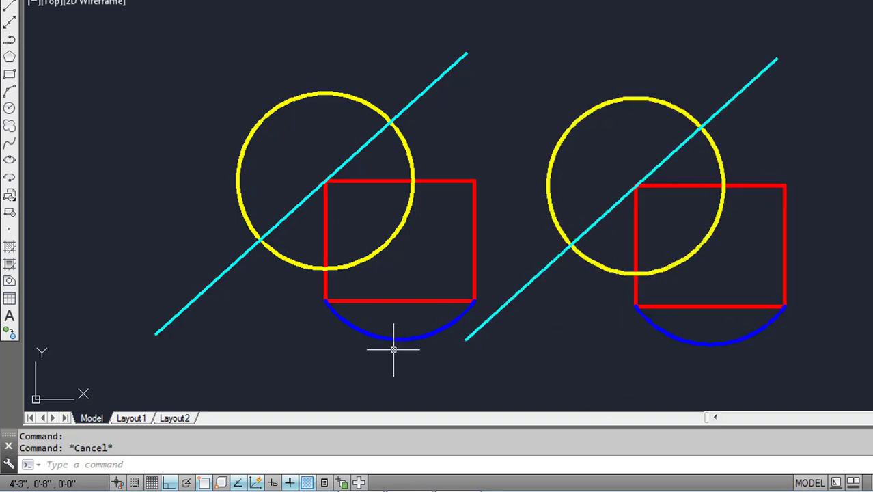
pyautogui.scroll(-4, 581, 363)
# - Explode the right group using EXPLODE and a selection window around it
pyautogui.moveTo(535, 361); pyautogui.dragTo(384, 337, button='middle')
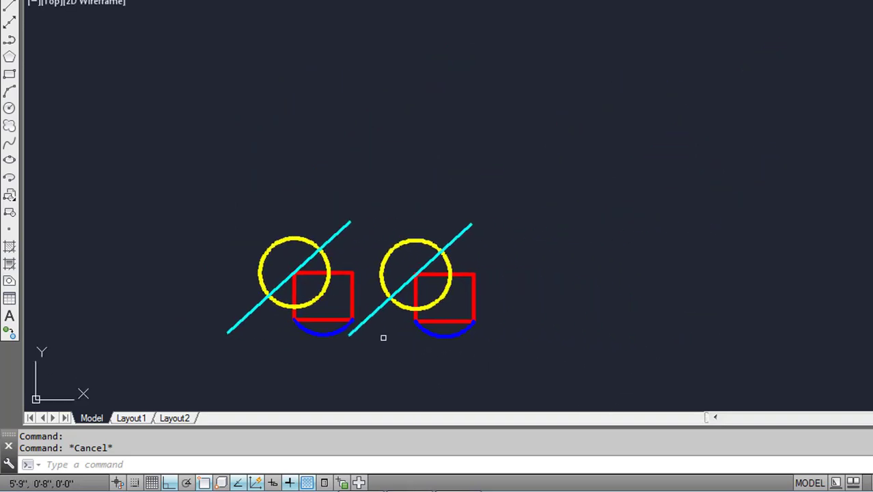
pyautogui.scroll(4, 383, 337)
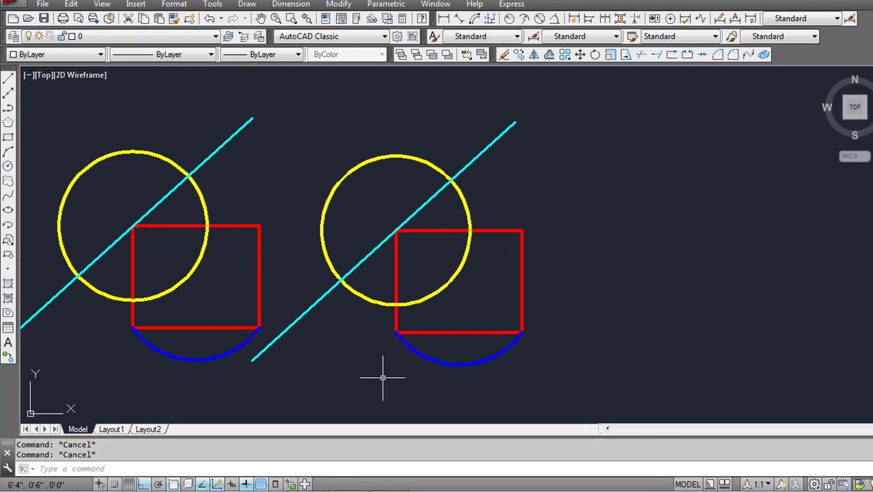
pyautogui.write('ep')
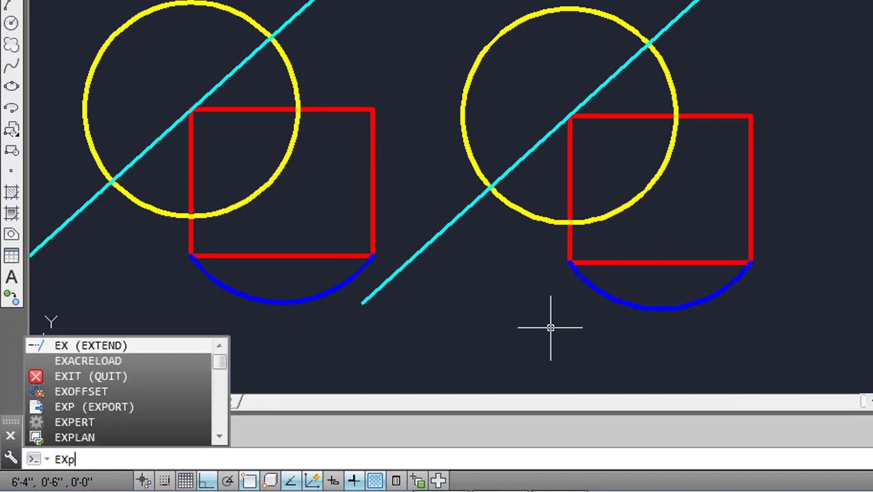
pyautogui.write('lod')
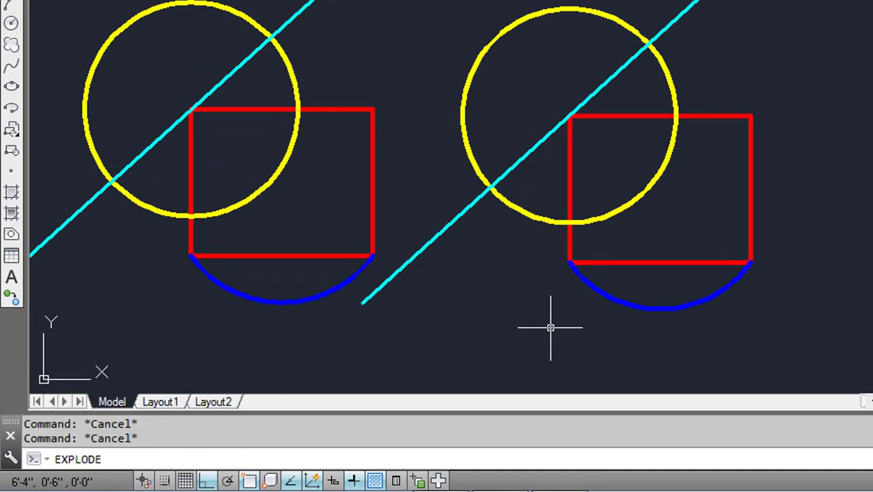
pyautogui.press('Return')
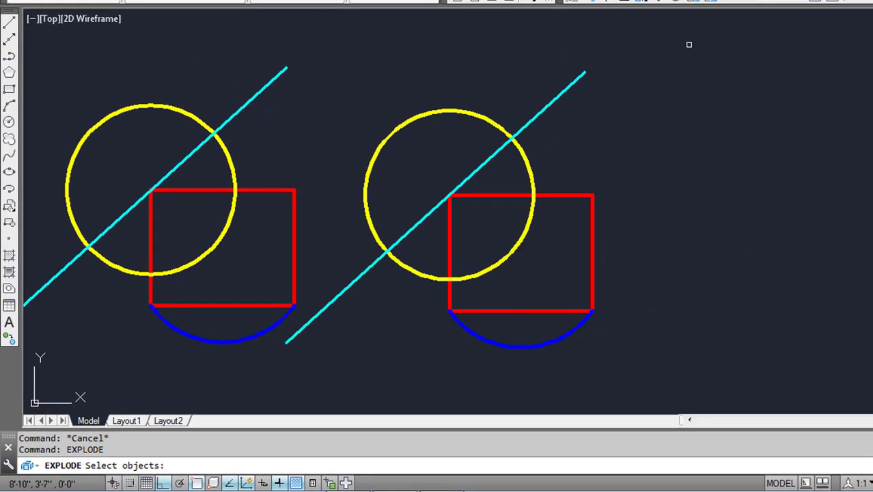
pyautogui.click(687, 52)
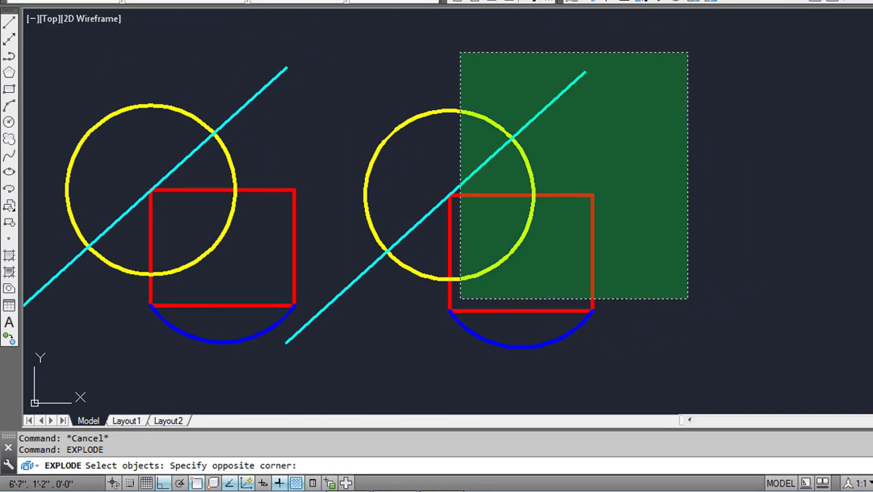
pyautogui.click(352, 380)
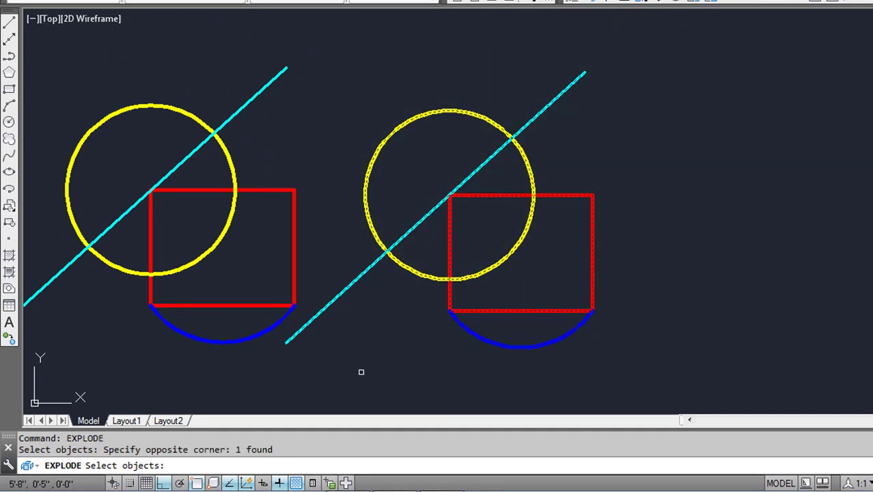
pyautogui.press('Return')
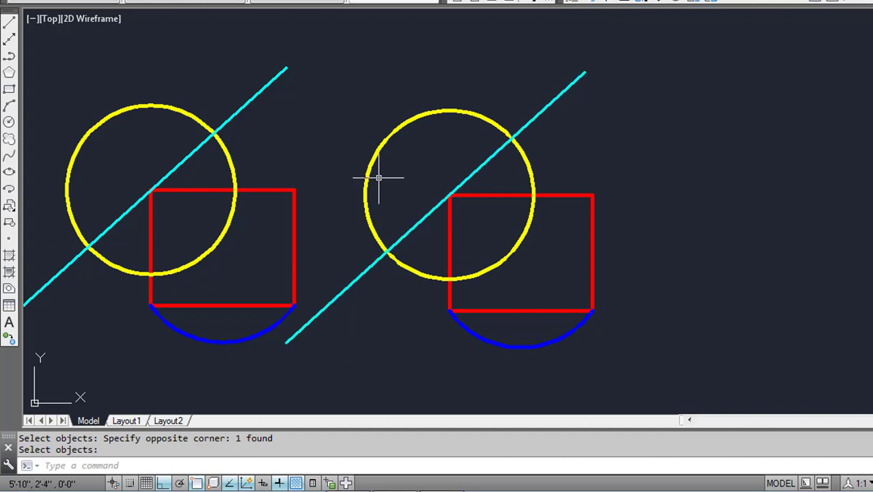
# - Select the right cyan line and circle on their own to verify the explode
pyautogui.press('Return')
pyautogui.click(357, 279)
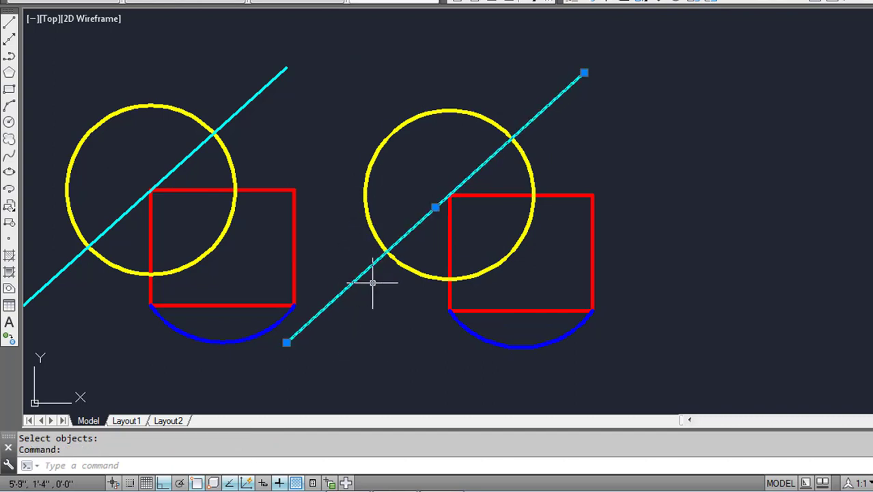
pyautogui.click(425, 274)
pyautogui.press('Escape')
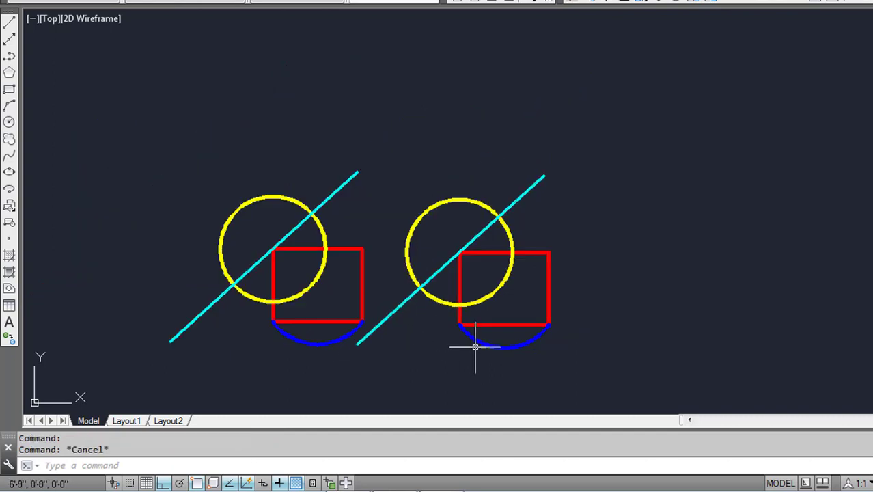
# - Erase every circle, rectangle, arc and diagonal line in the drawing
pyautogui.scroll(-2, 467, 341)
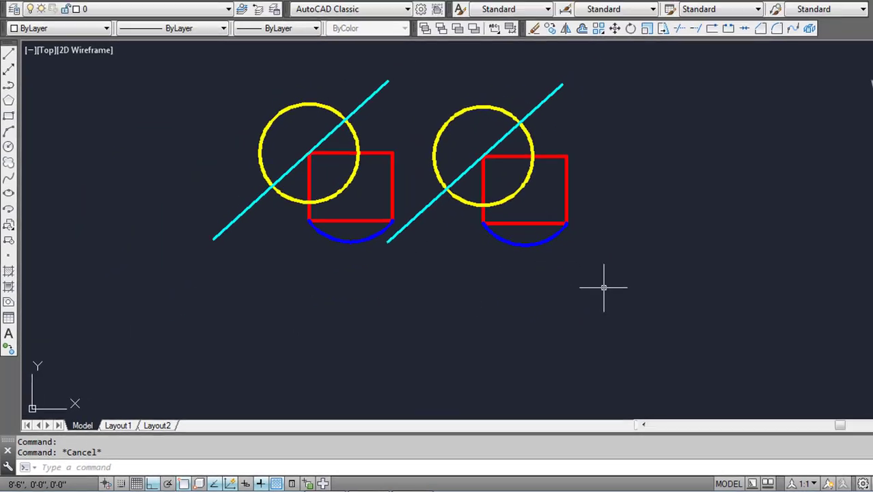
pyautogui.moveTo(603, 287); pyautogui.dragTo(199, 92)
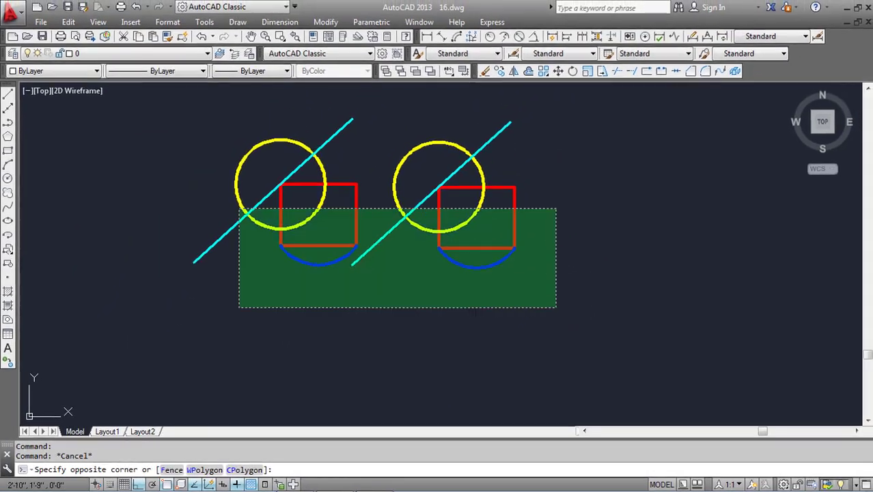
pyautogui.press('Delete')
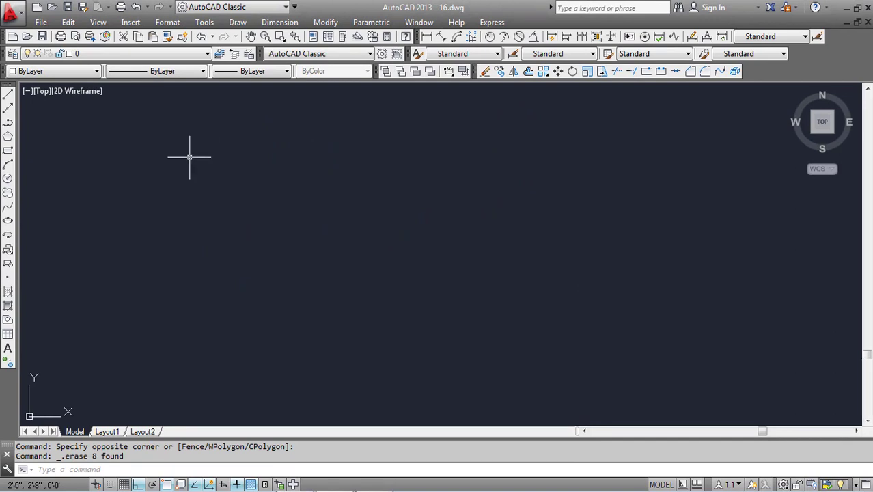
# - Draw a long horizontal line near the top, plus a short vertical stub
pyautogui.click(7, 95)
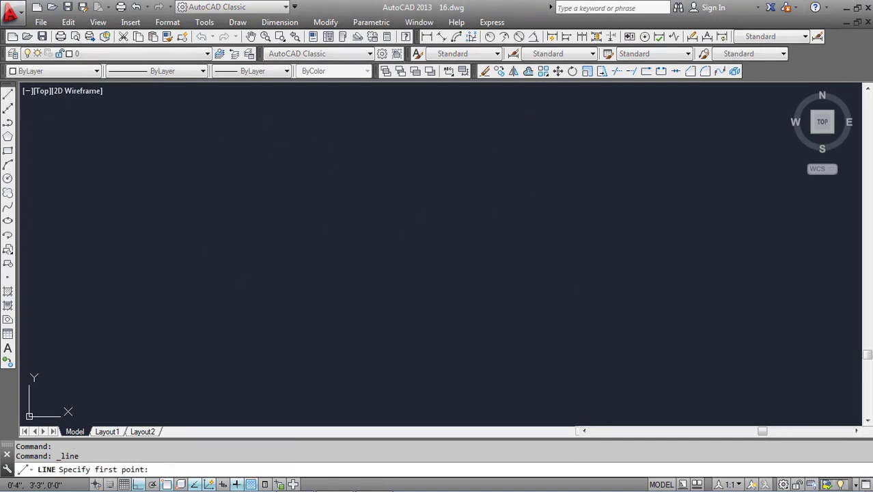
pyautogui.click(102, 163)
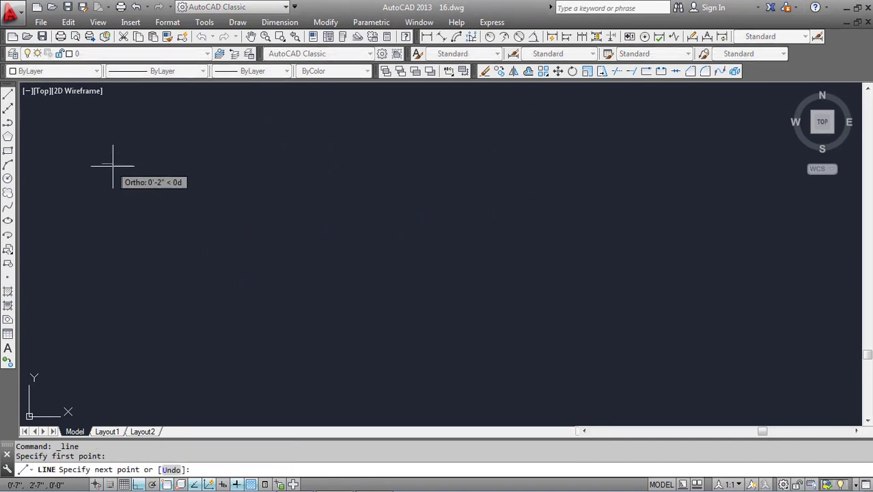
pyautogui.click(719, 163)
pyautogui.press('Escape')
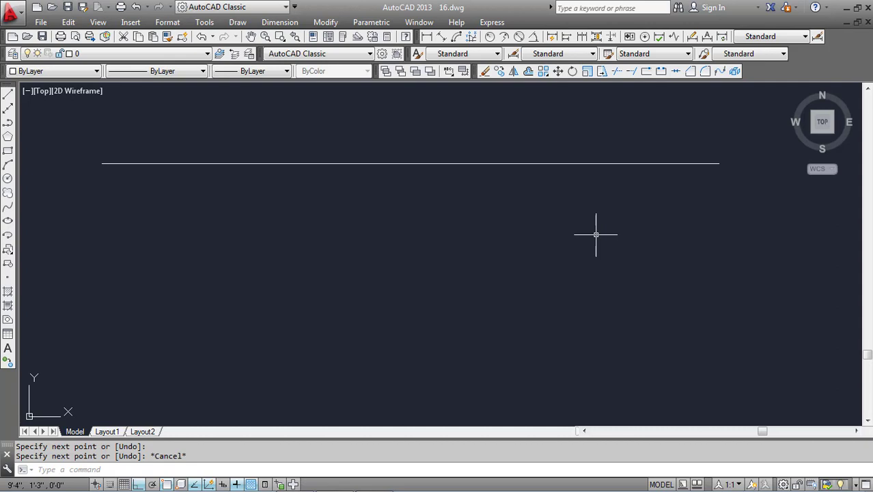
pyautogui.click(10, 104)
pyautogui.click(149, 147)
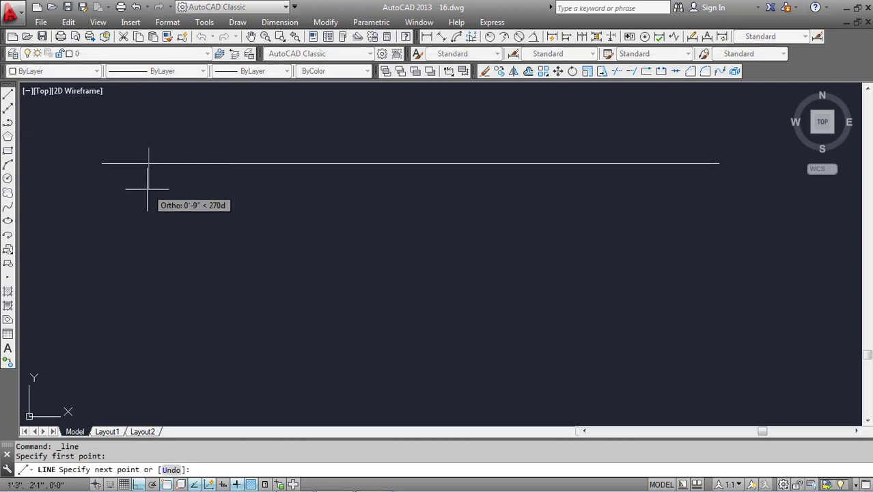
pyautogui.press('Escape')
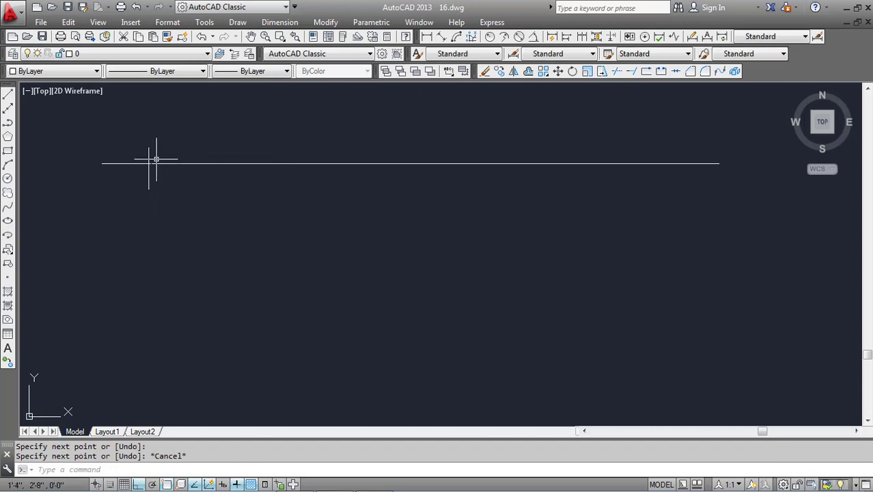
# - Delete the short vertical stub, leaving only the horizontal line
pyautogui.click(148, 158)
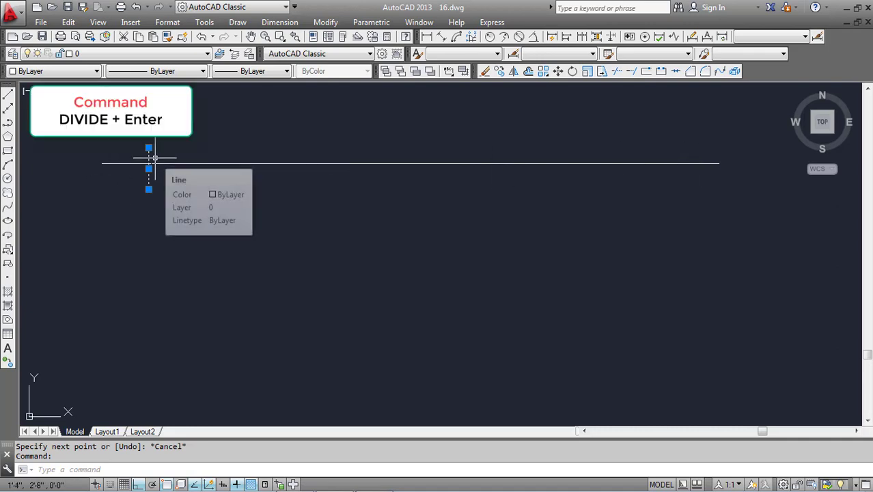
pyautogui.press('Delete')
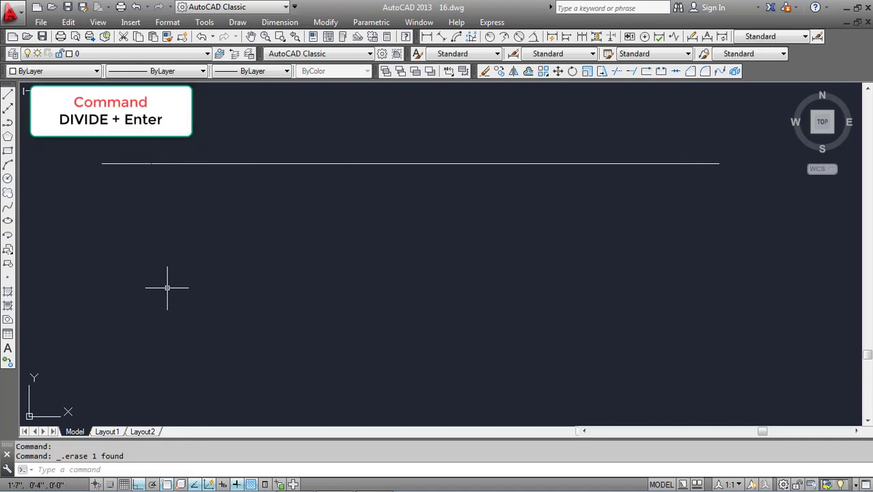
pyautogui.click(203, 162)
pyautogui.press('Escape')
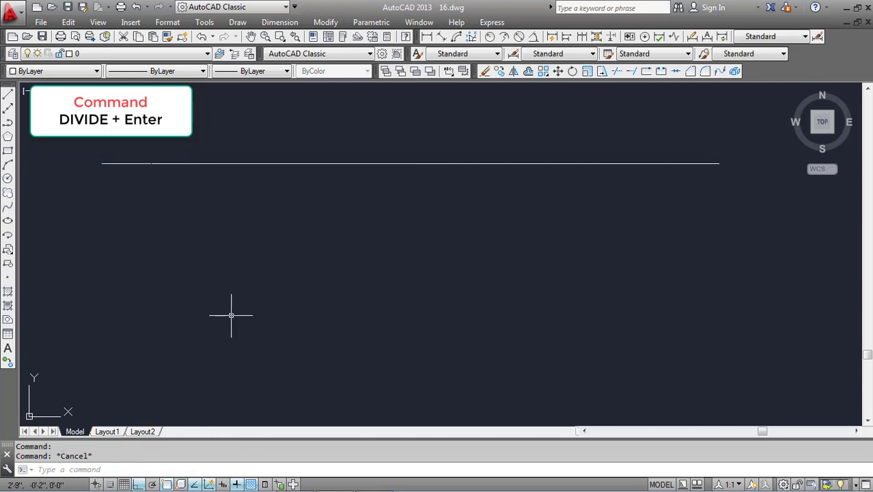
# - Run DIVIDE on the long horizontal line with 10 segments and recentre the view
pyautogui.write('di')
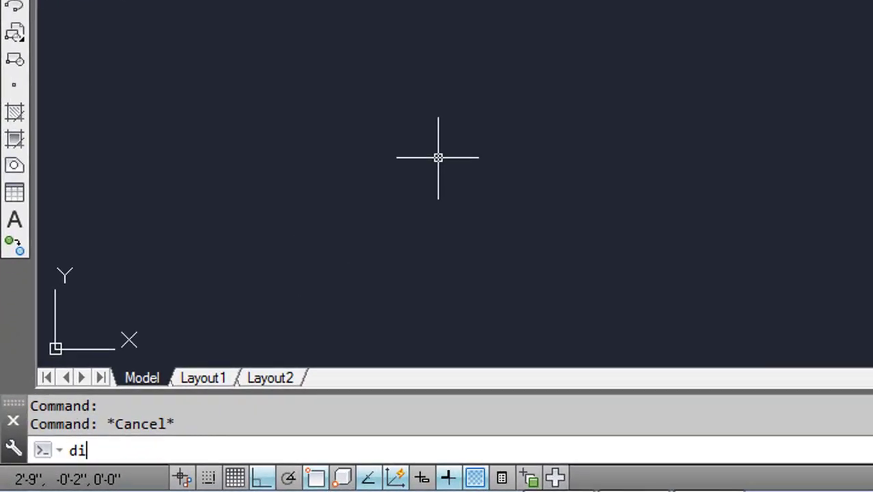
pyautogui.write('vi')
pyautogui.press('Tab')
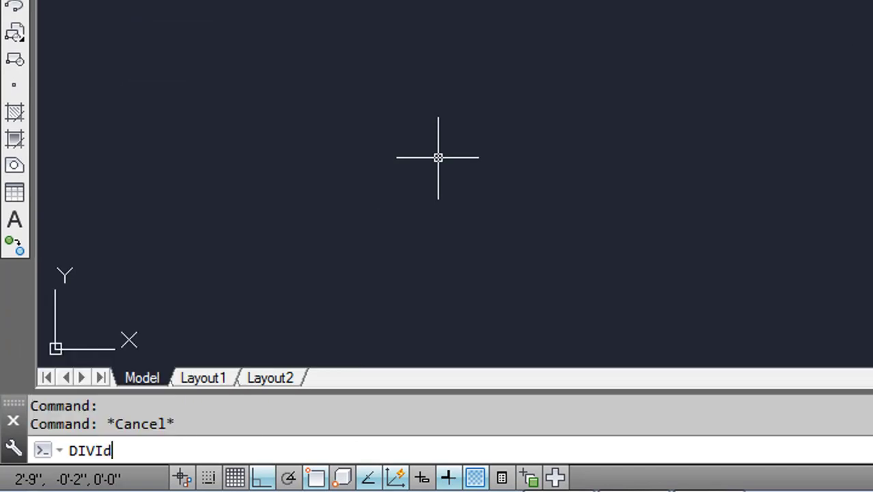
pyautogui.press('Return')
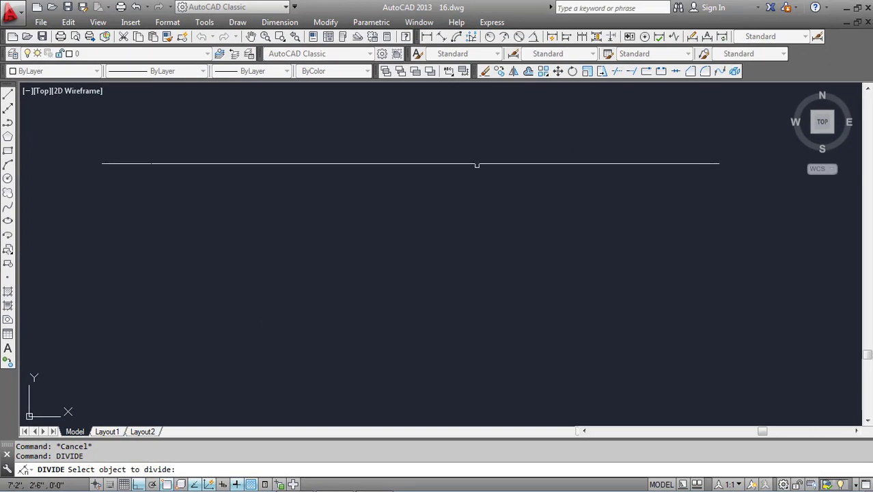
pyautogui.click(477, 164)
pyautogui.write('10')
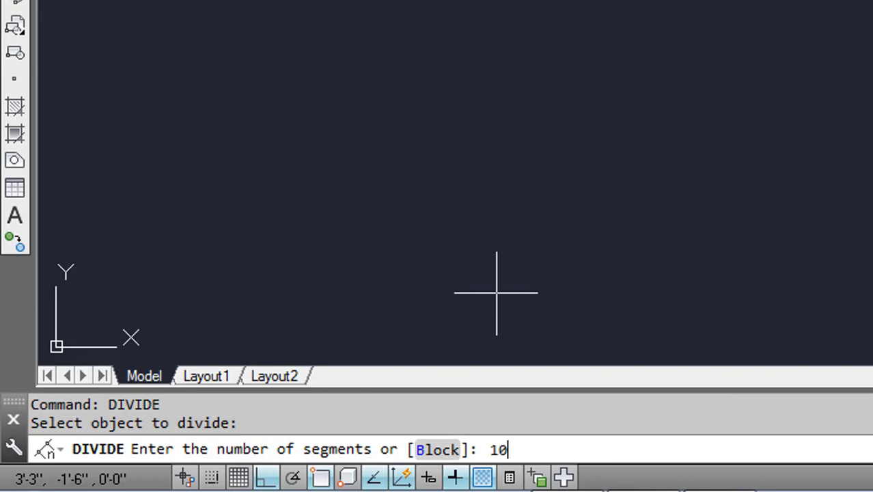
pyautogui.press('Return')
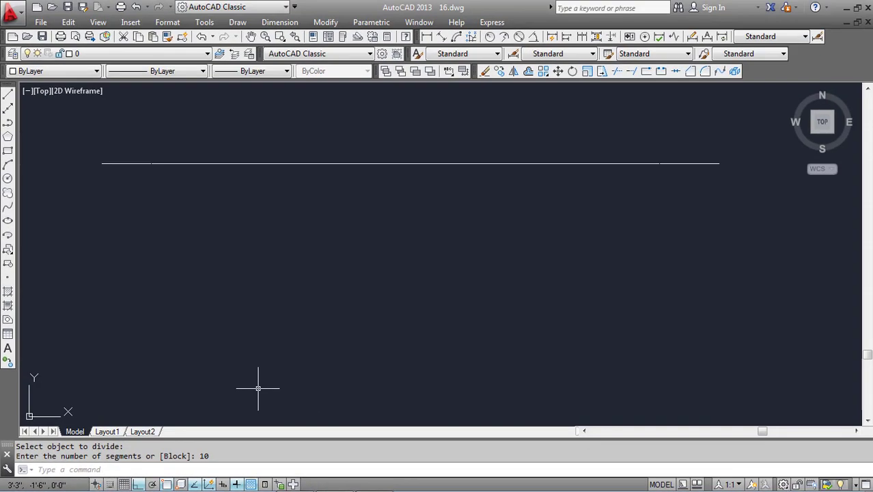
pyautogui.scroll(2, 284, 164)
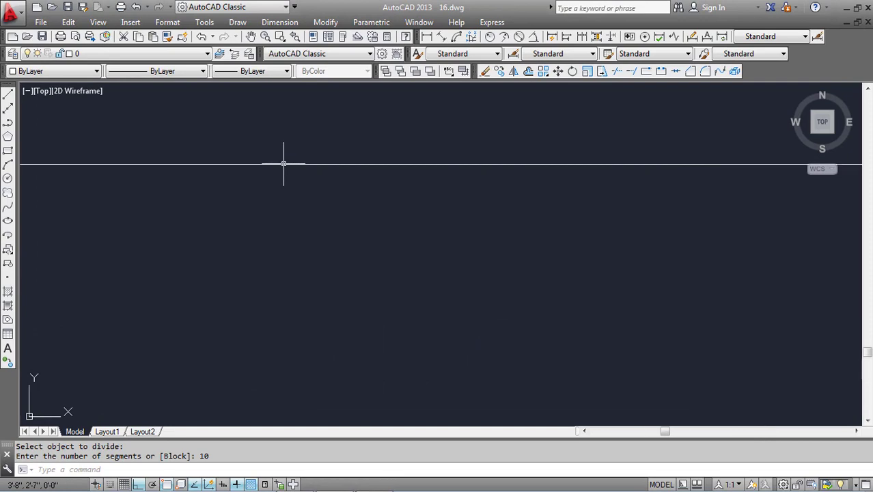
pyautogui.scroll(-3, 284, 164)
pyautogui.scroll(3, 283, 162)
pyautogui.scroll(-2, 283, 166)
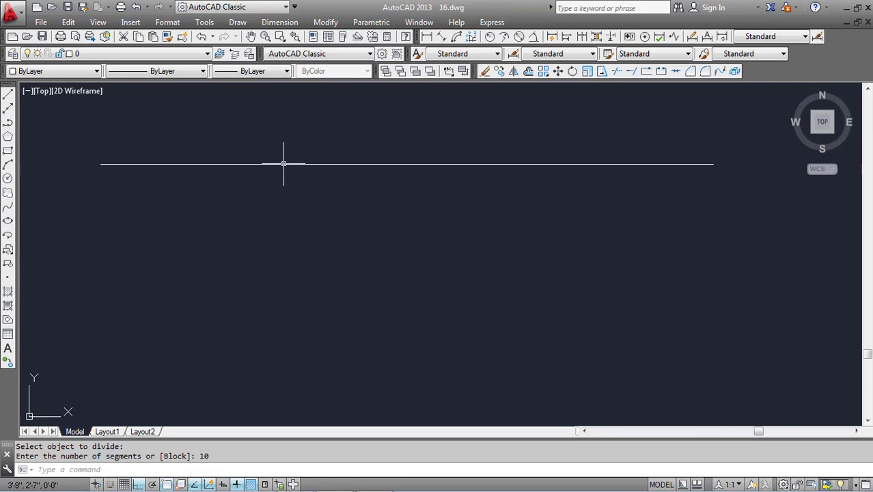
pyautogui.moveTo(282, 162); pyautogui.dragTo(288, 191, button='middle')
pyautogui.scroll(2, 249, 189)
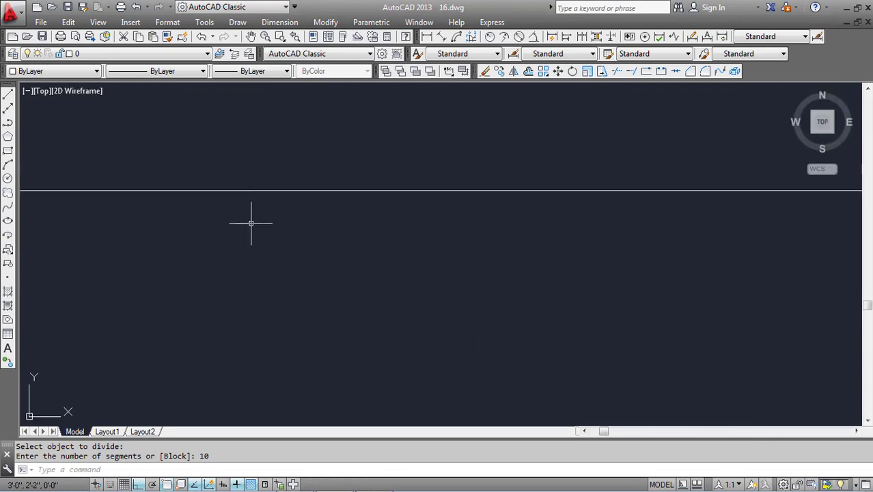
pyautogui.scroll(-2, 286, 204)
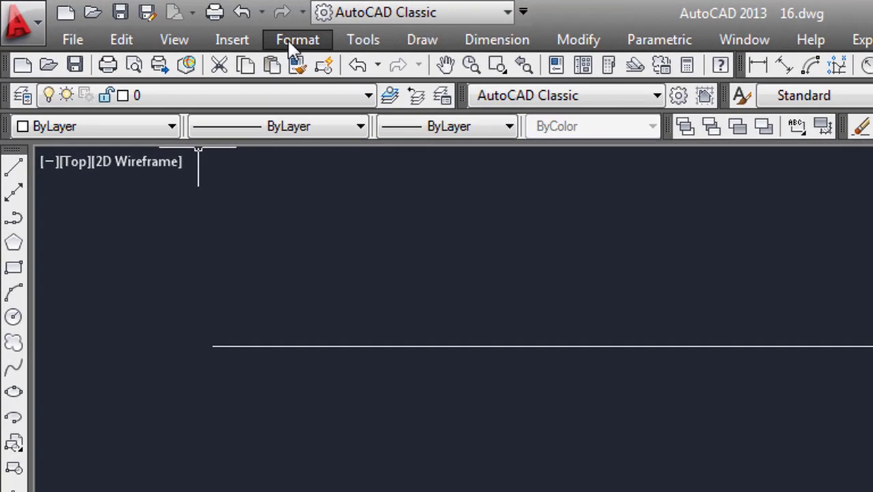
# - Set the point style to the X marker at 5% size
pyautogui.click(292, 42)
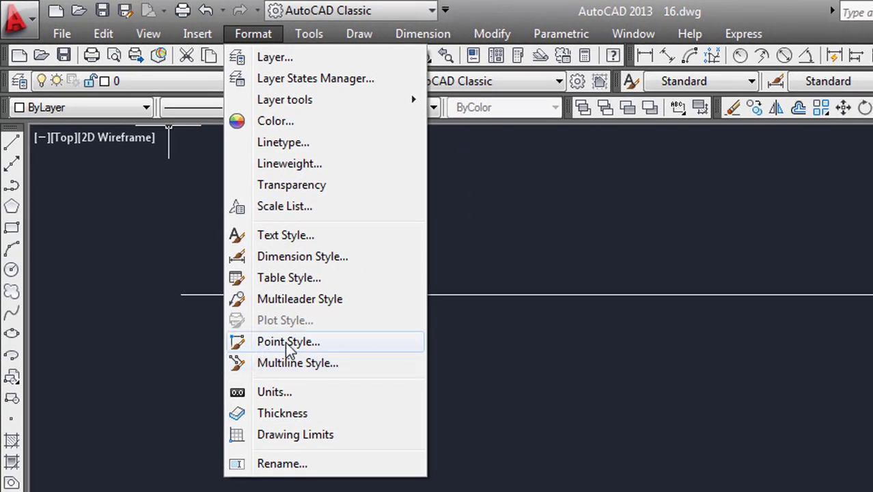
pyautogui.click(288, 343)
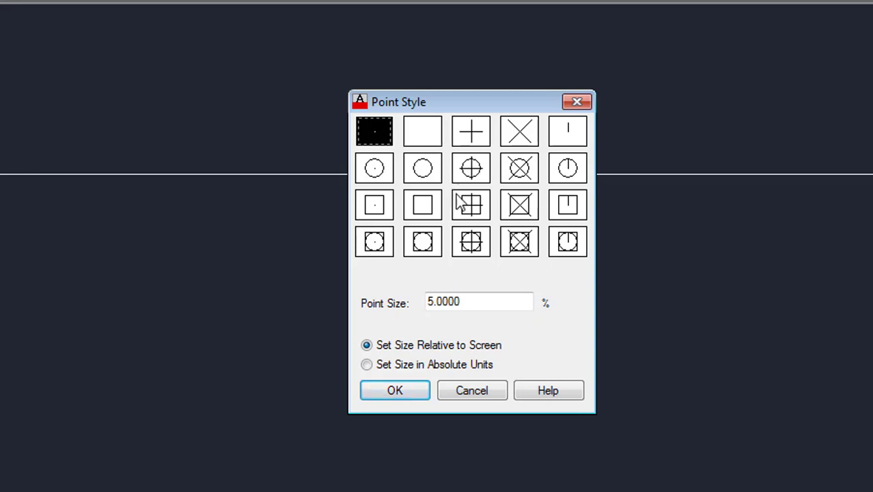
pyautogui.click(517, 141)
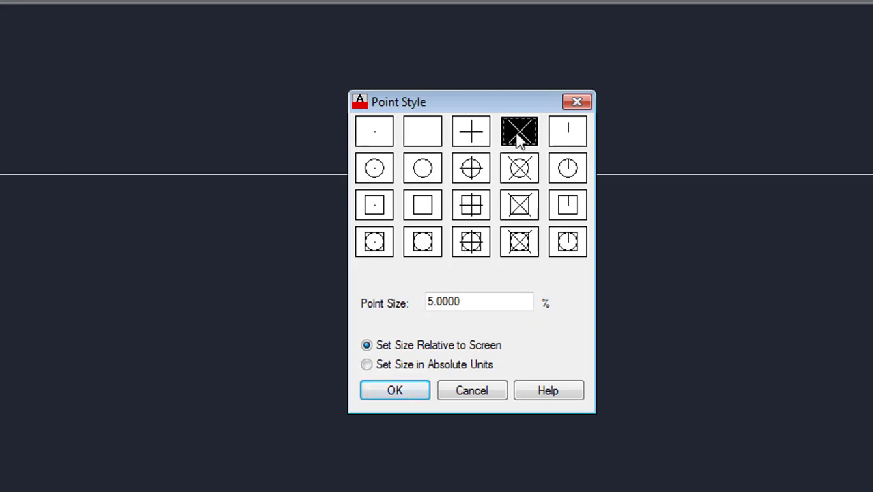
pyautogui.click(388, 389)
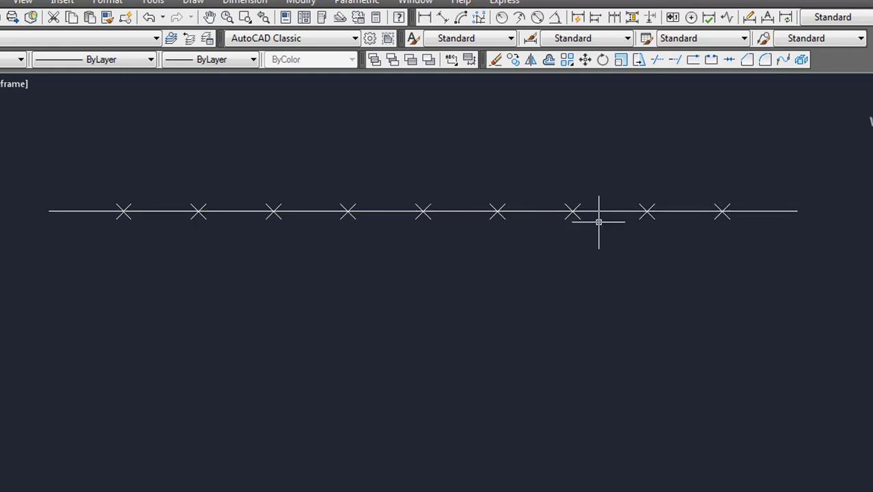
# - Draw a second long horizontal line underneath the divided line
pyautogui.scroll(-2, 495, 299)
pyautogui.moveTo(401, 285); pyautogui.dragTo(359, 260, button='middle')
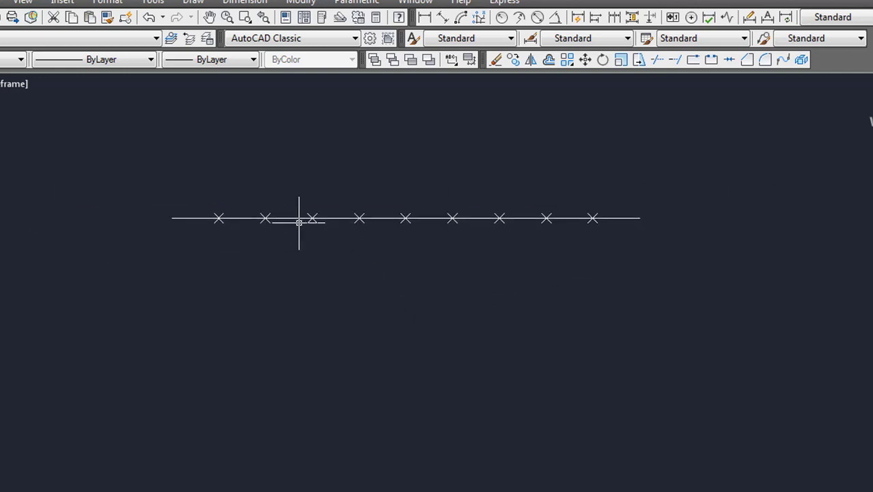
pyautogui.scroll(4, 298, 222)
pyautogui.scroll(-2, 322, 217)
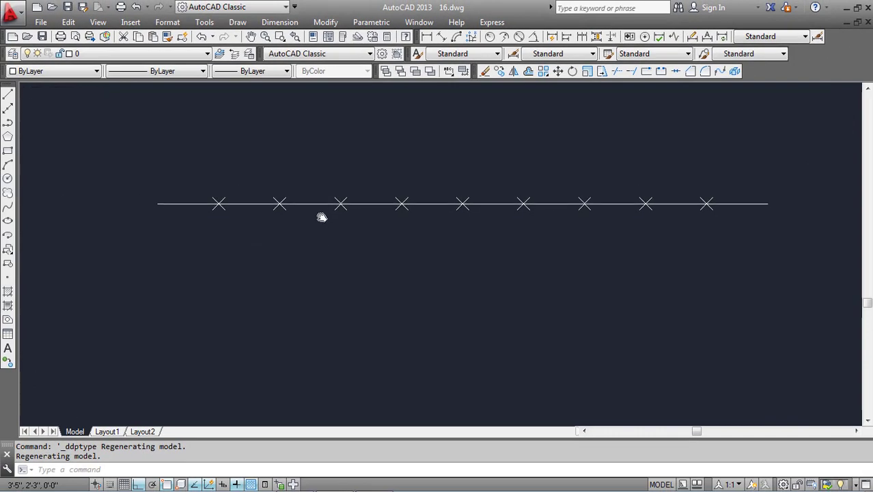
pyautogui.moveTo(322, 217); pyautogui.dragTo(276, 182, button='middle')
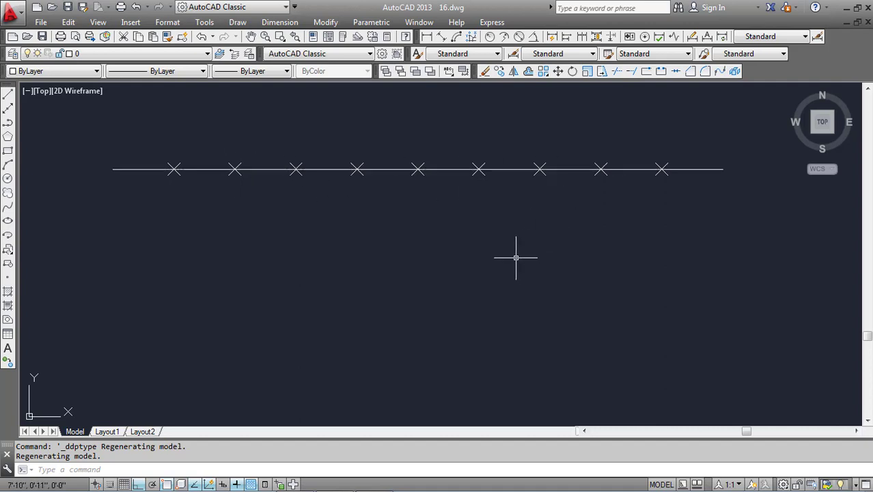
pyautogui.moveTo(357, 224); pyautogui.dragTo(359, 203, button='middle')
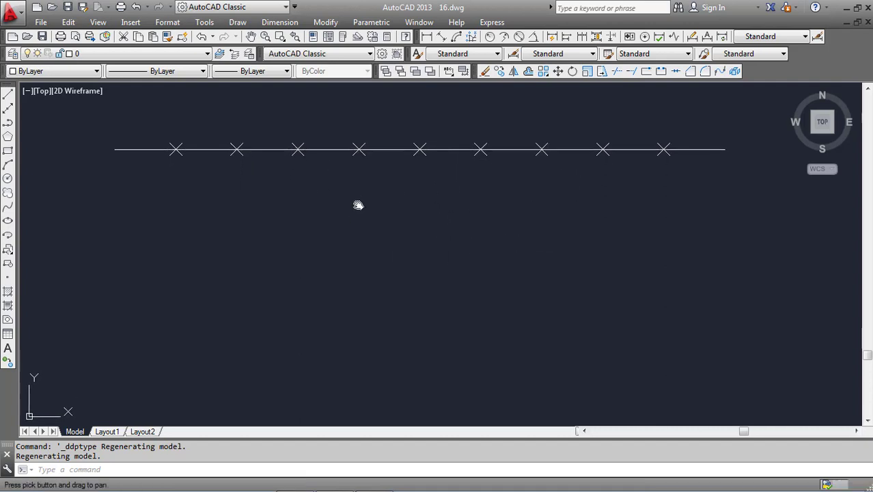
pyautogui.click(7, 94)
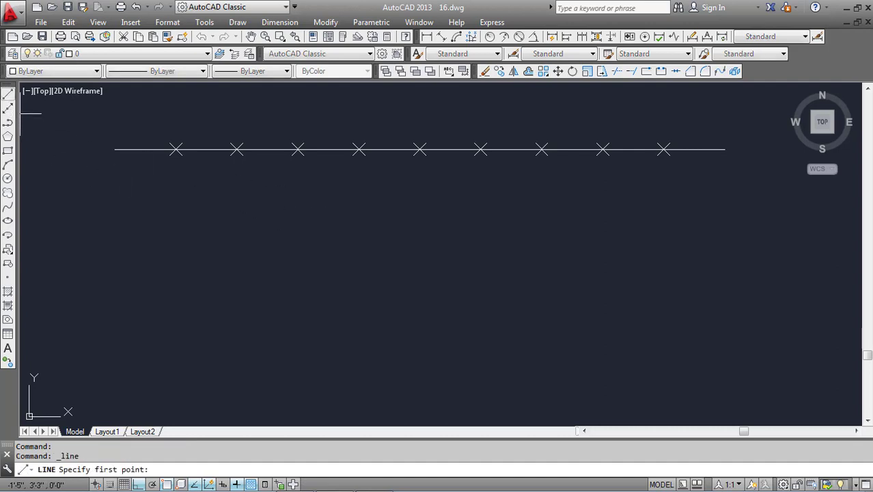
pyautogui.click(113, 244)
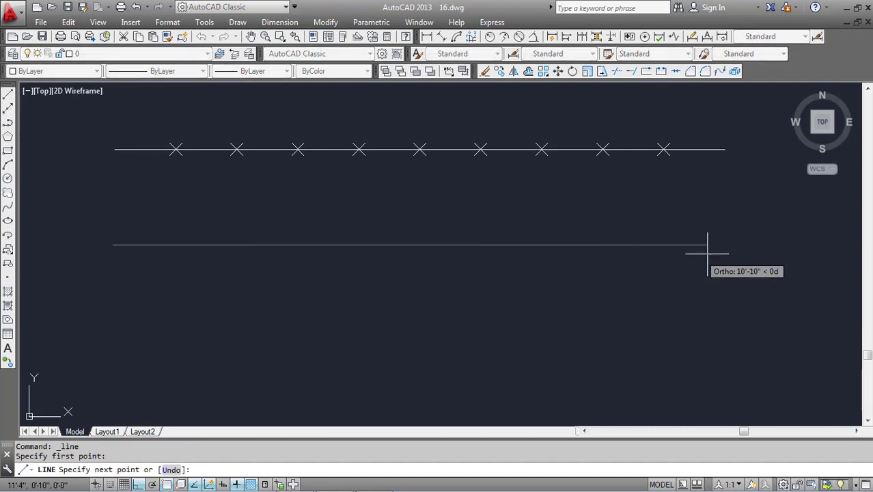
pyautogui.click(769, 244)
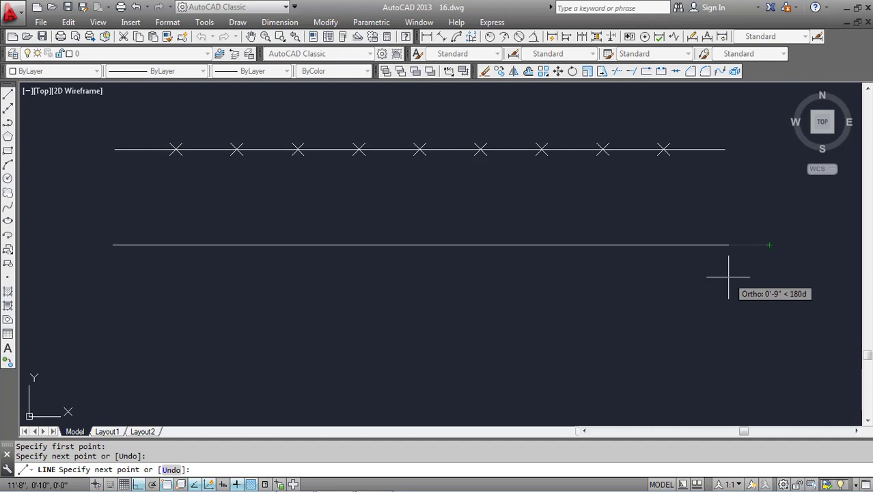
pyautogui.press('Escape')
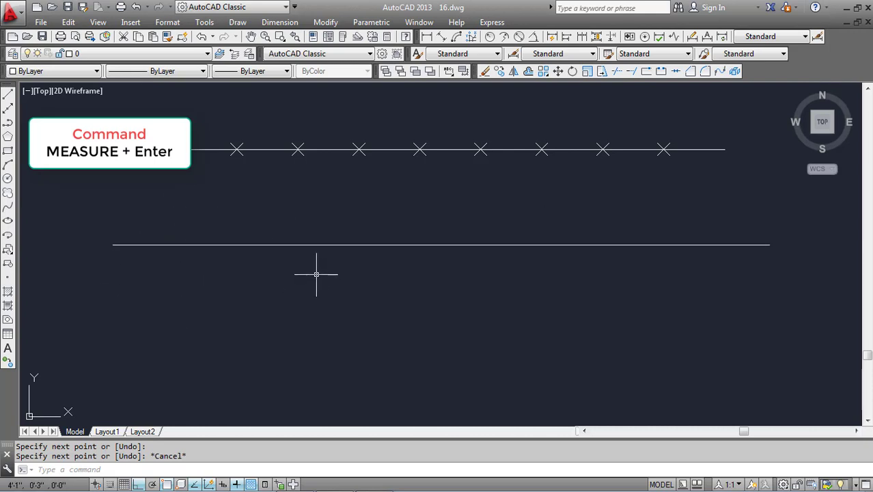
# - Use MEASURE on the second line with a segment length of 2
pyautogui.write('m')
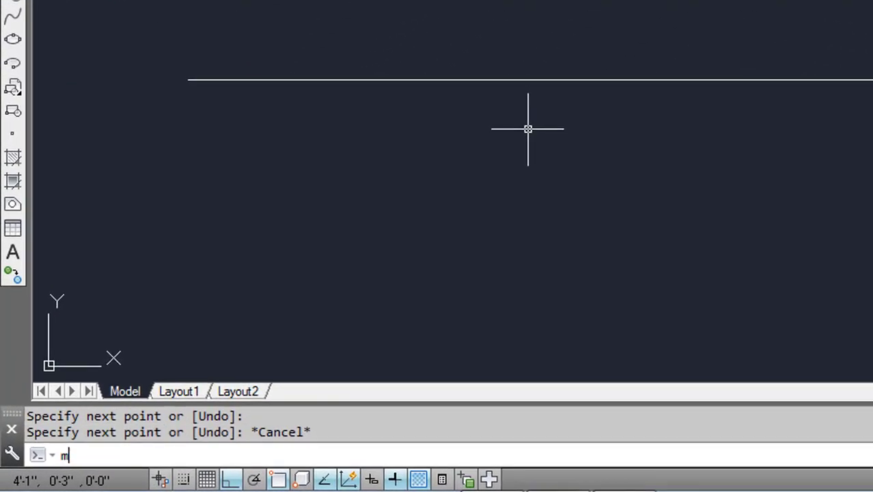
pyautogui.write('ea')
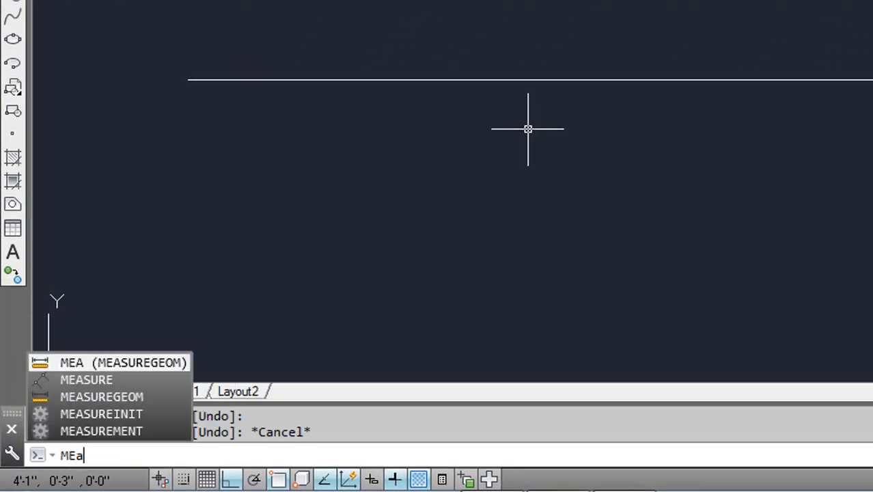
pyautogui.write('su')
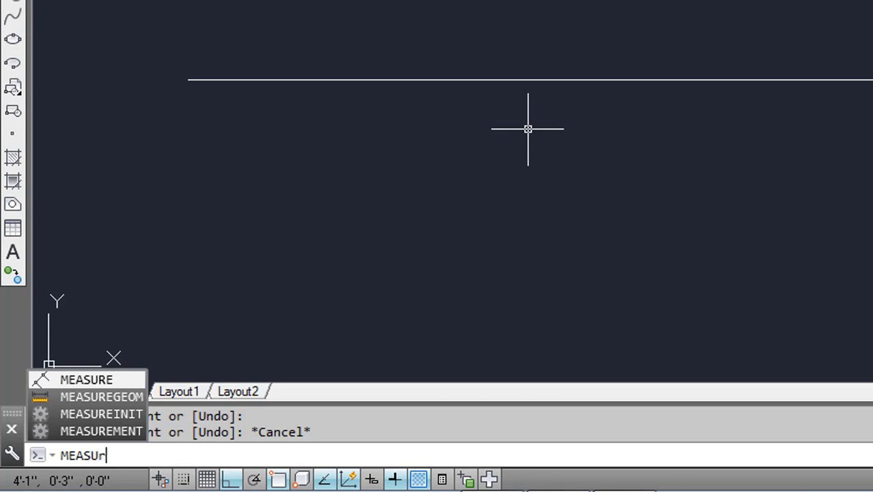
pyautogui.press('Return')
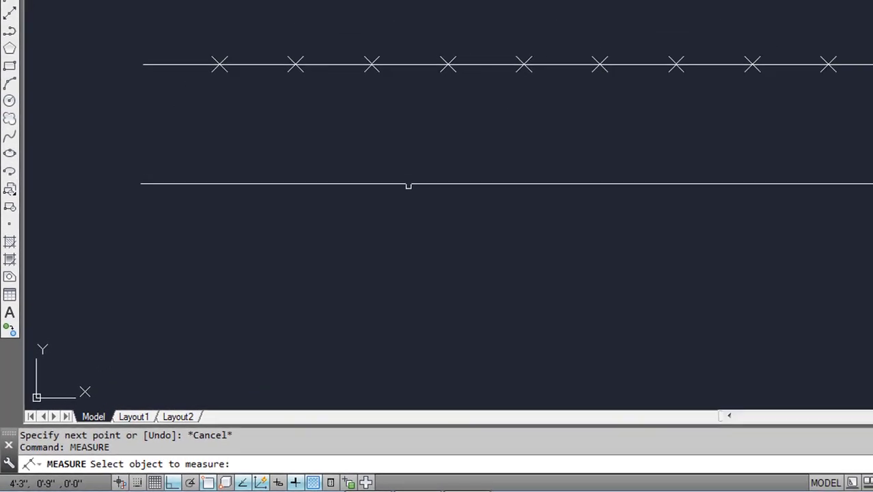
pyautogui.click(378, 206)
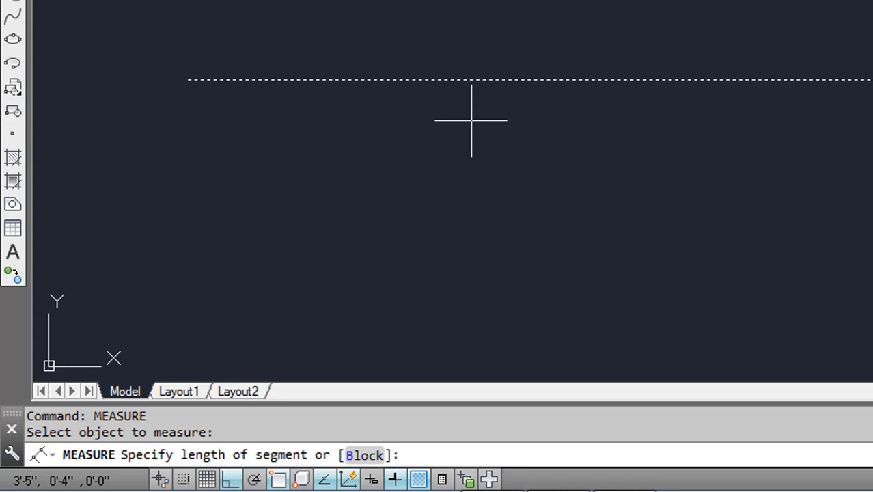
pyautogui.write('2')
pyautogui.press('Return')
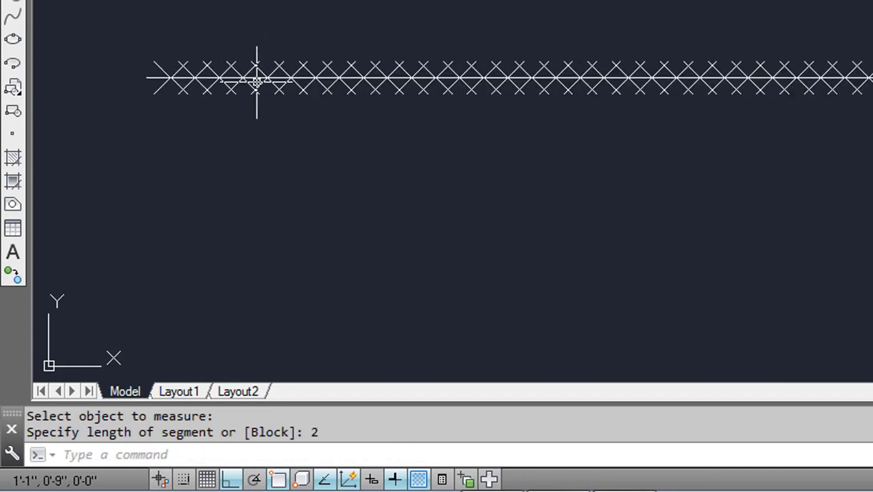
# - Zoom and pan along the second line to inspect the X markers every 2 units
pyautogui.scroll(3, 255, 78)
pyautogui.scroll(-1, 214, 87)
pyautogui.scroll(3, 152, 56)
pyautogui.scroll(5, 181, 119)
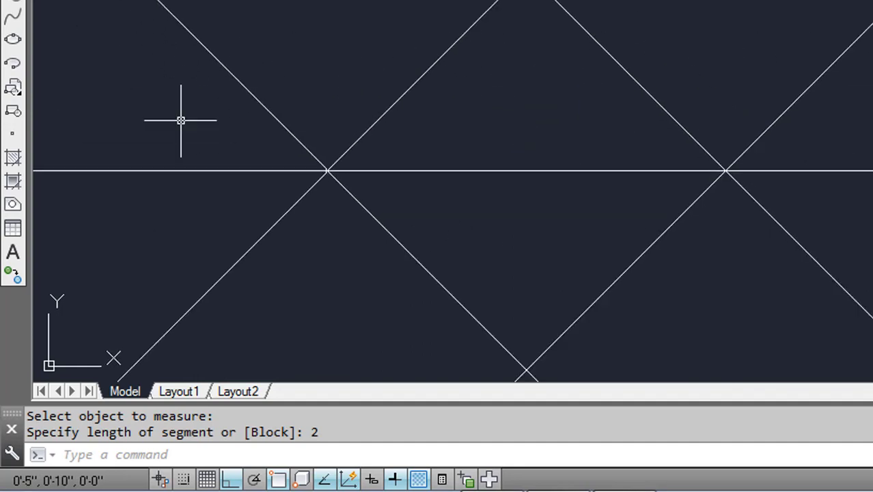
pyautogui.scroll(-5, 202, 126)
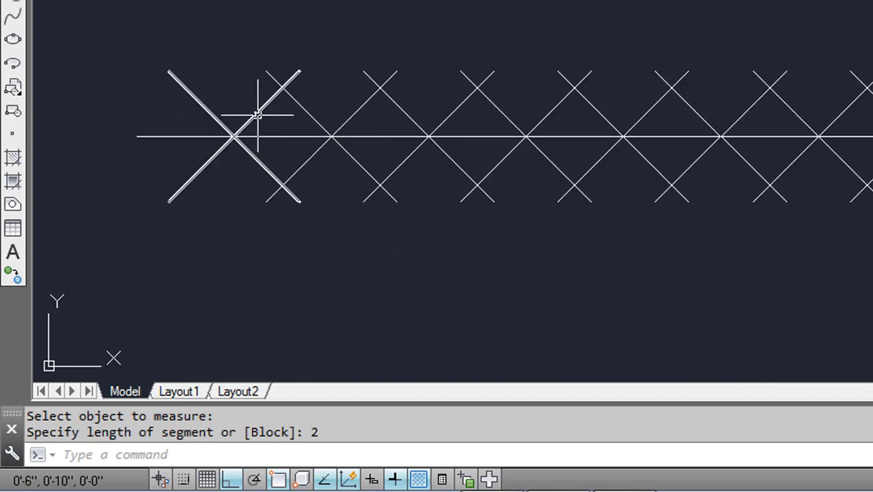
pyautogui.scroll(2, 325, 132)
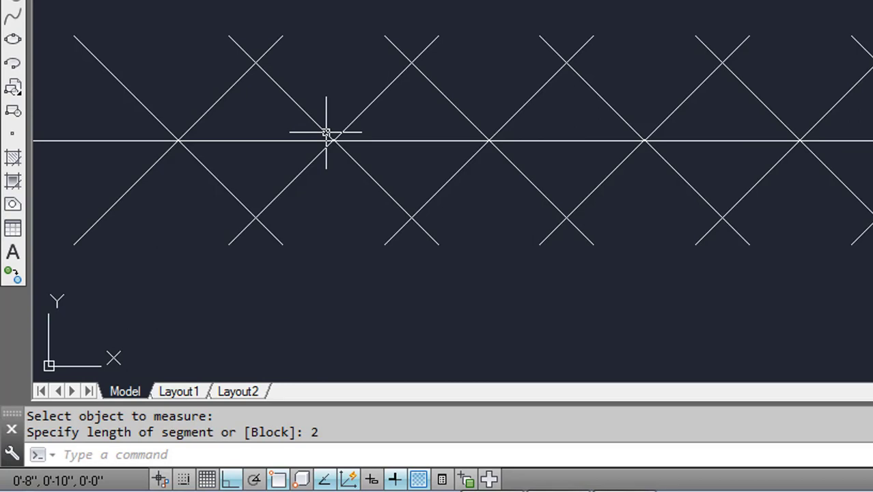
pyautogui.scroll(-4, 326, 133)
pyautogui.scroll(3, 317, 156)
pyautogui.scroll(-4, 325, 146)
pyautogui.scroll(-3, 704, 191)
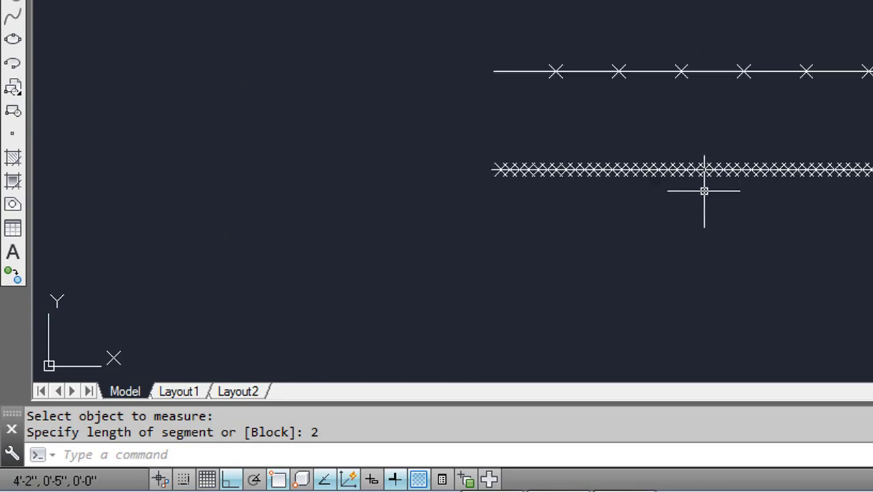
pyautogui.scroll(-2, 704, 190)
pyautogui.moveTo(703, 187); pyautogui.dragTo(539, 156, button='middle')
pyautogui.scroll(5, 539, 153)
pyautogui.scroll(-3, 538, 150)
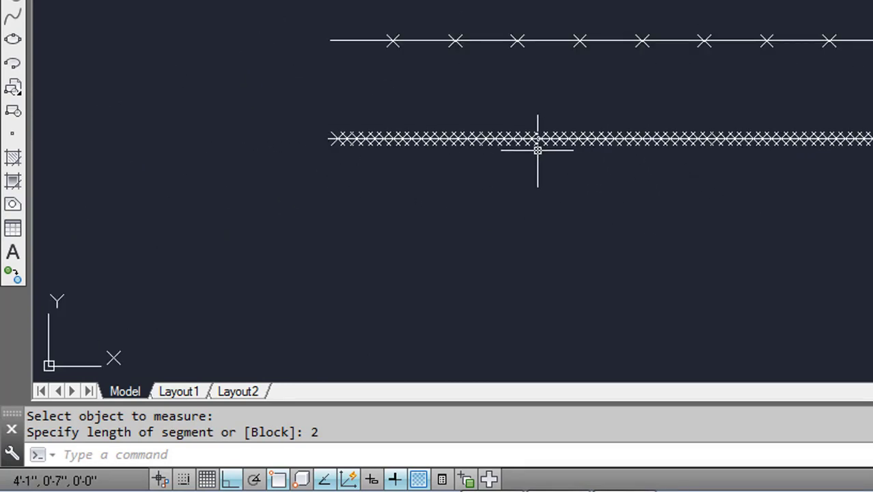
pyautogui.scroll(2, 334, 152)
pyautogui.scroll(2, 191, 140)
pyautogui.scroll(6, 205, 157)
pyautogui.scroll(4, 237, 179)
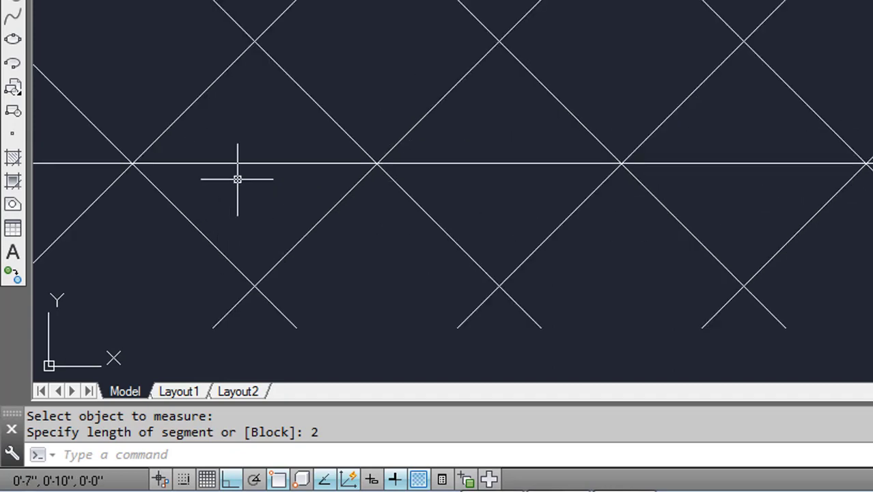
pyautogui.scroll(2, 251, 174)
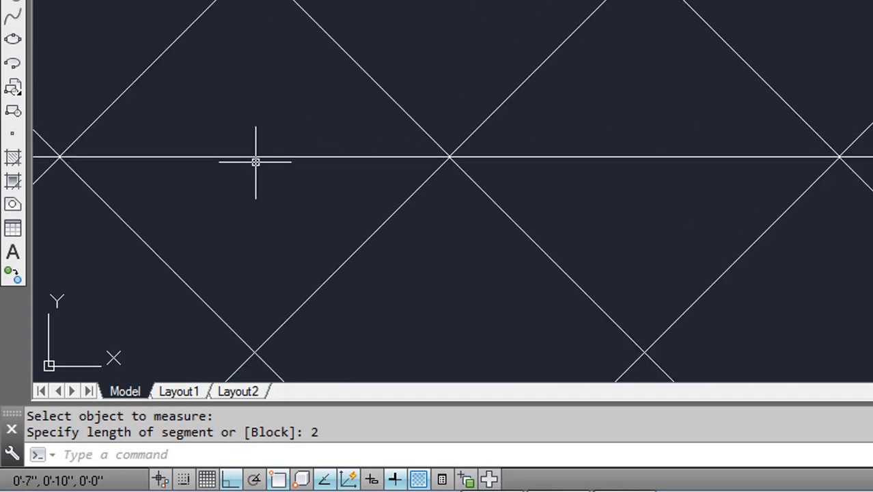
pyautogui.scroll(-3, 255, 161)
pyautogui.scroll(4, 201, 165)
pyautogui.scroll(-7, 217, 170)
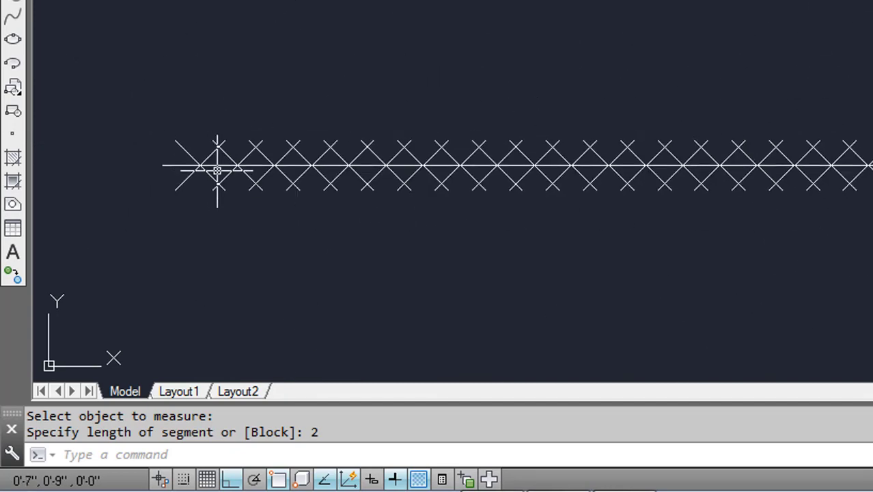
pyautogui.moveTo(217, 170)
pyautogui.mouseDown(button='middle')
pyautogui.moveTo(194, 77)
pyautogui.moveTo(355, 88)
pyautogui.mouseUp(button='middle')
pyautogui.scroll(-3, 199, 107)
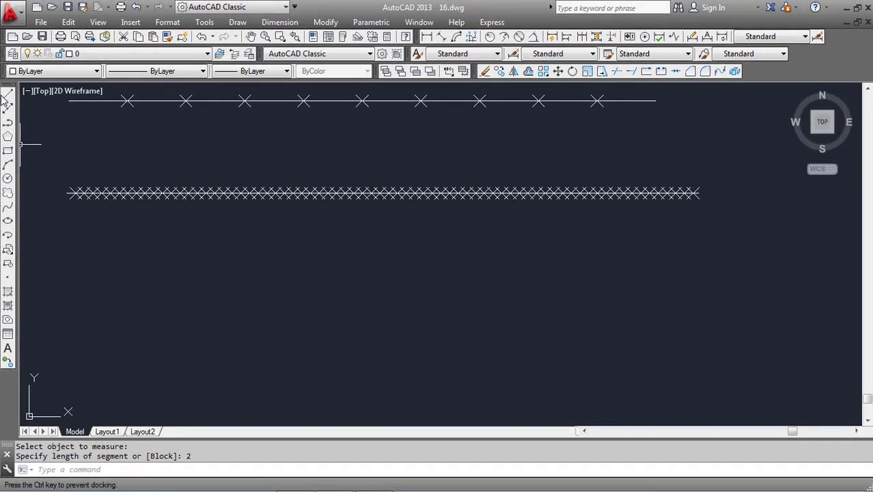
# - Cancel the stray selection and draw a third full-width horizontal line beneath the marked lines
pyautogui.click(67, 290)
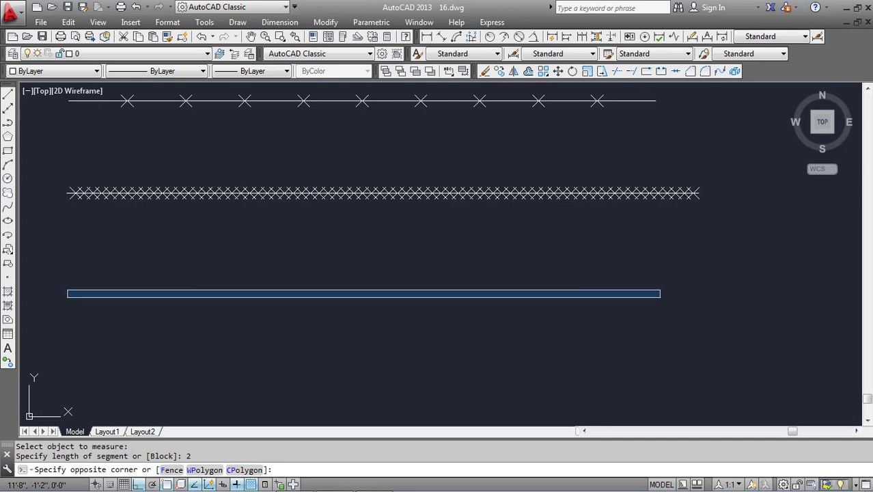
pyautogui.press('Escape')
pyautogui.click(8, 94)
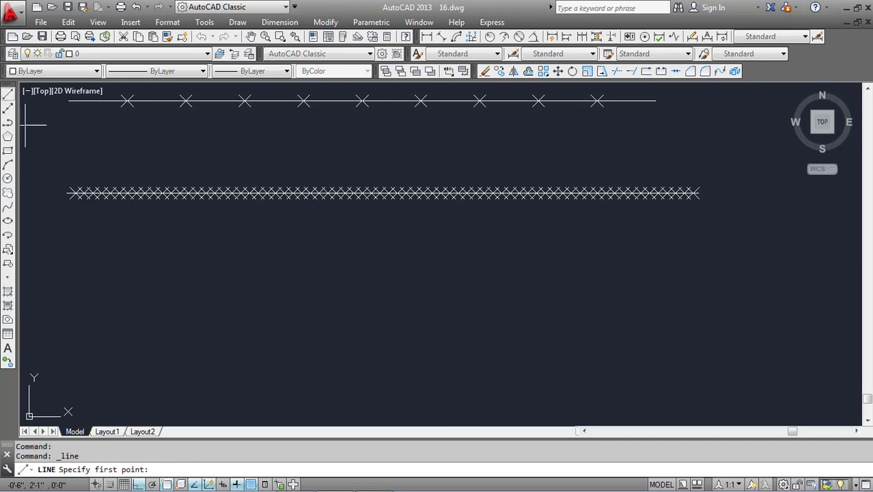
pyautogui.click(61, 284)
pyautogui.click(819, 284)
pyautogui.press('Escape')
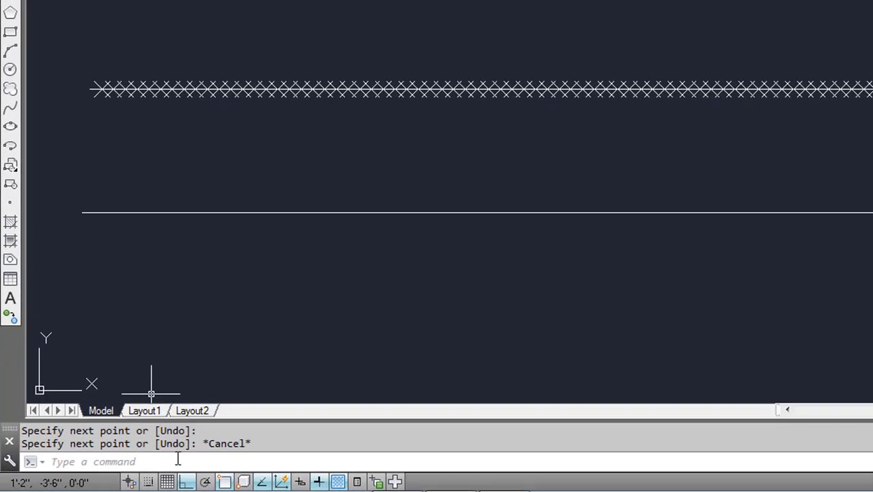
pyautogui.press('Escape')
# - Use MEASURE on the bottom line with a segment length of 20
pyautogui.write('m')
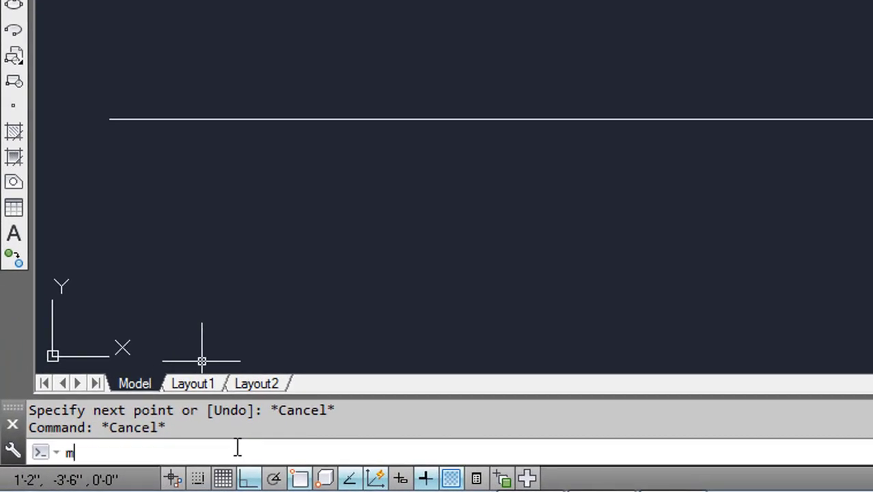
pyautogui.write('easur')
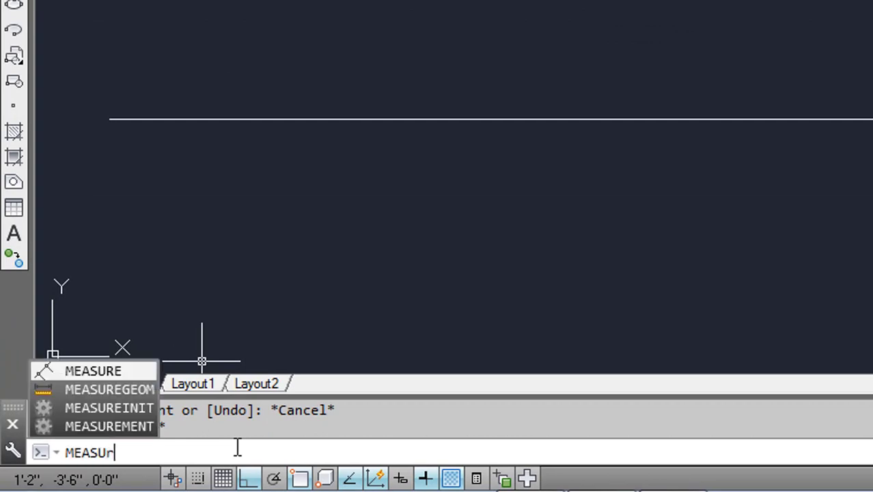
pyautogui.write('e')
pyautogui.press('Return')
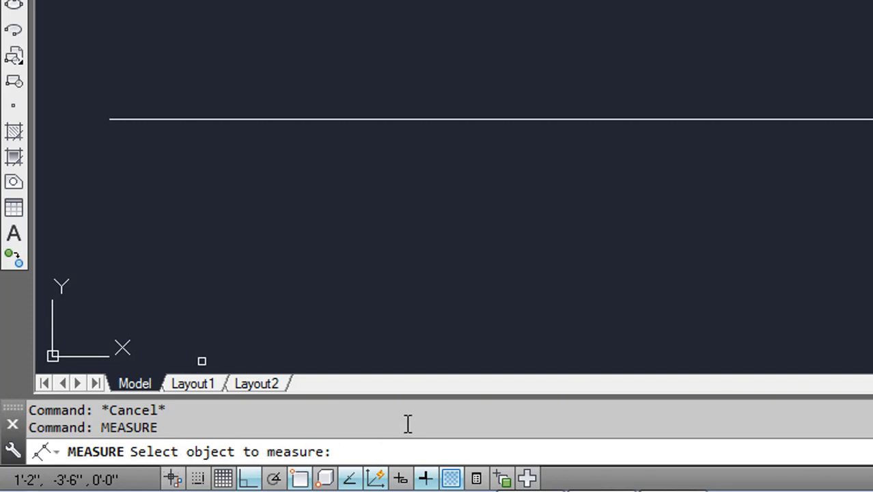
pyautogui.click(602, 118)
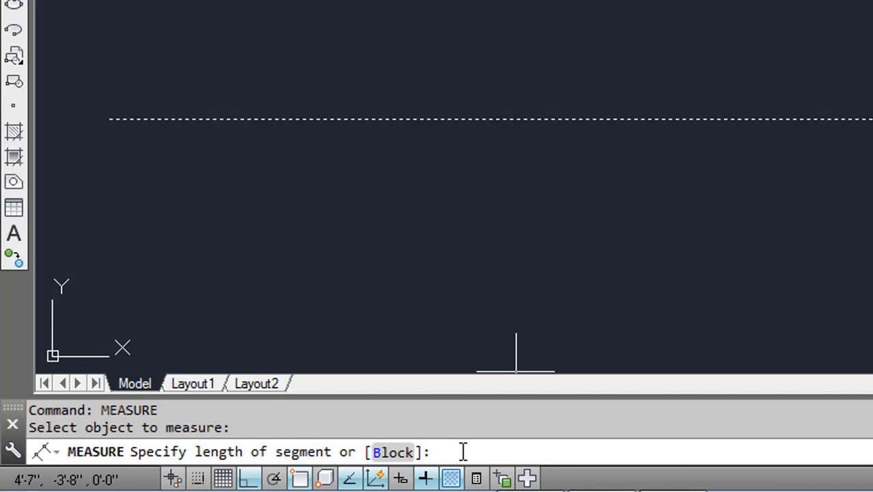
pyautogui.write('2')
pyautogui.write('0')
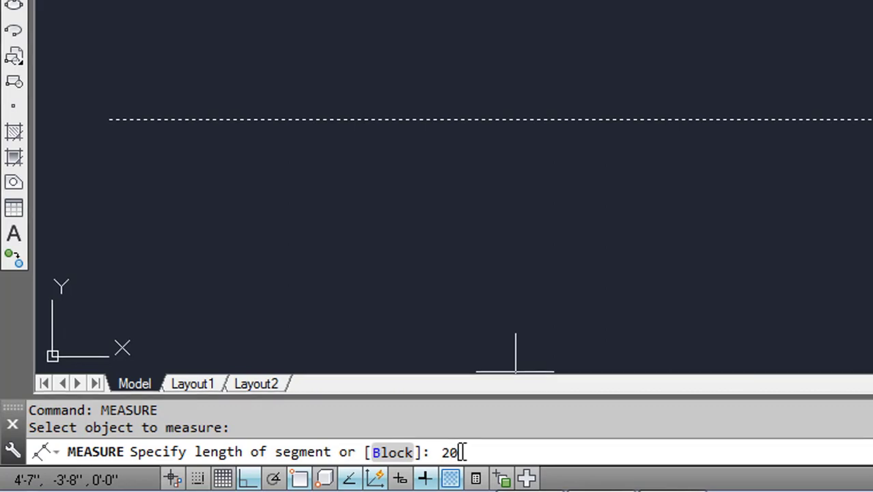
pyautogui.press('Return')
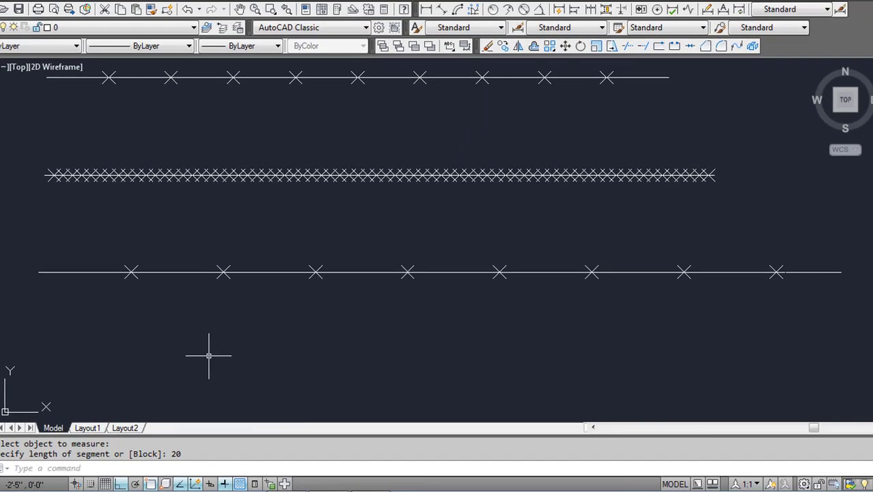
# - Pan and zoom to inspect the X markers on all three lines
pyautogui.scroll(-4, 208, 317)
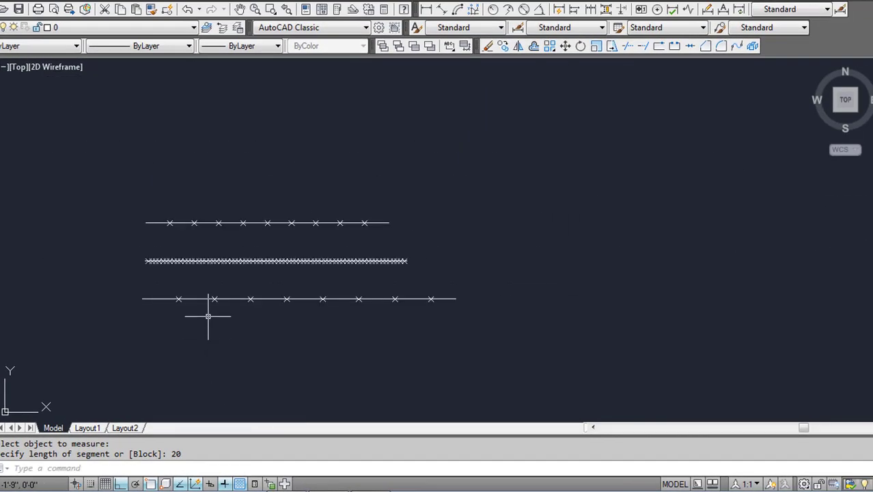
pyautogui.scroll(6, 208, 316)
pyautogui.scroll(-3, 209, 316)
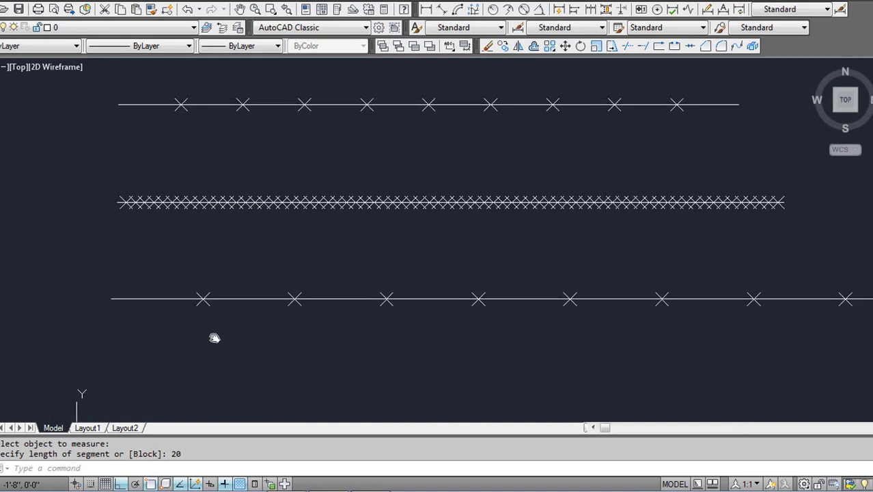
pyautogui.moveTo(142, 313); pyautogui.dragTo(214, 336, button='middle')
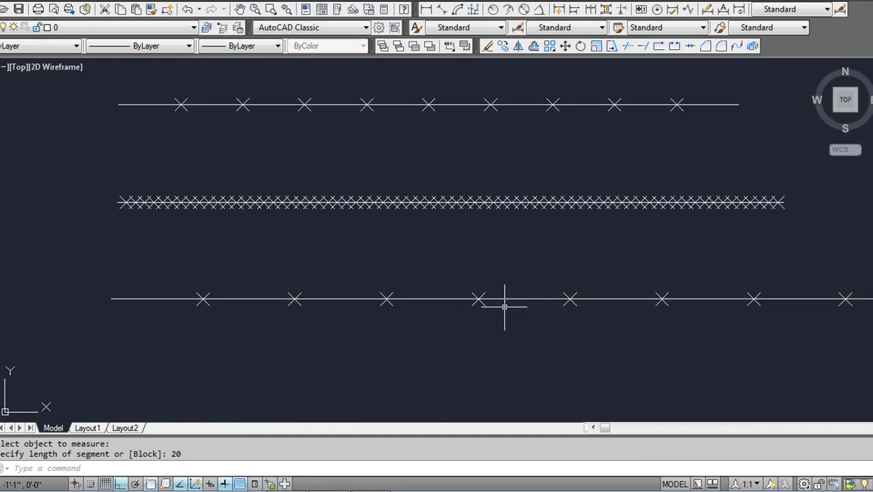
pyautogui.scroll(-4, 506, 306)
pyautogui.scroll(2, 663, 304)
pyautogui.scroll(2, 616, 294)
pyautogui.scroll(2, 604, 293)
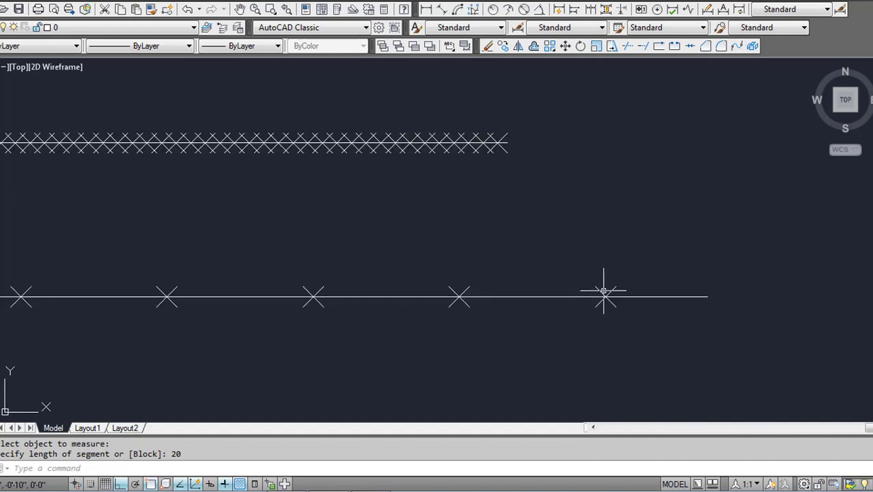
pyautogui.scroll(2, 628, 295)
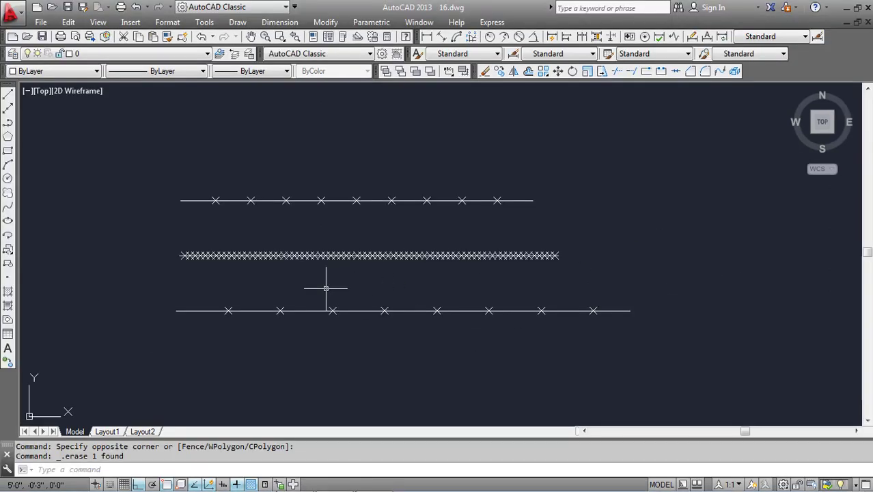
pyautogui.scroll(2, 326, 288)
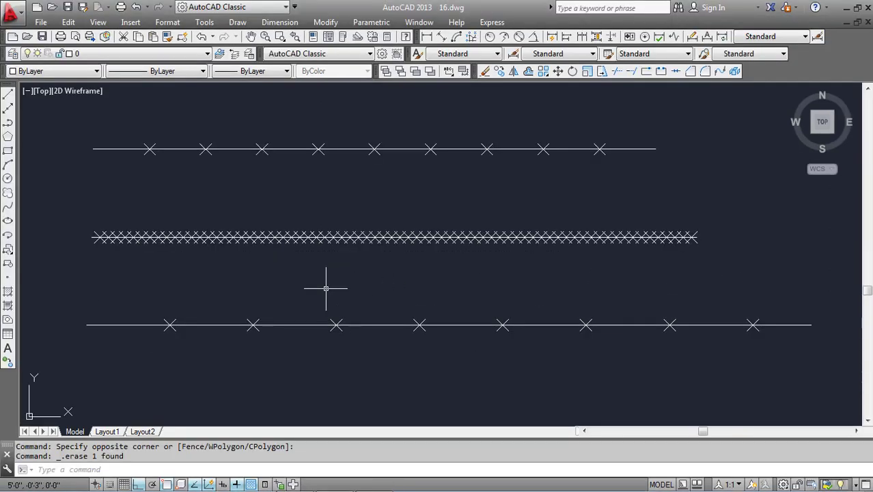